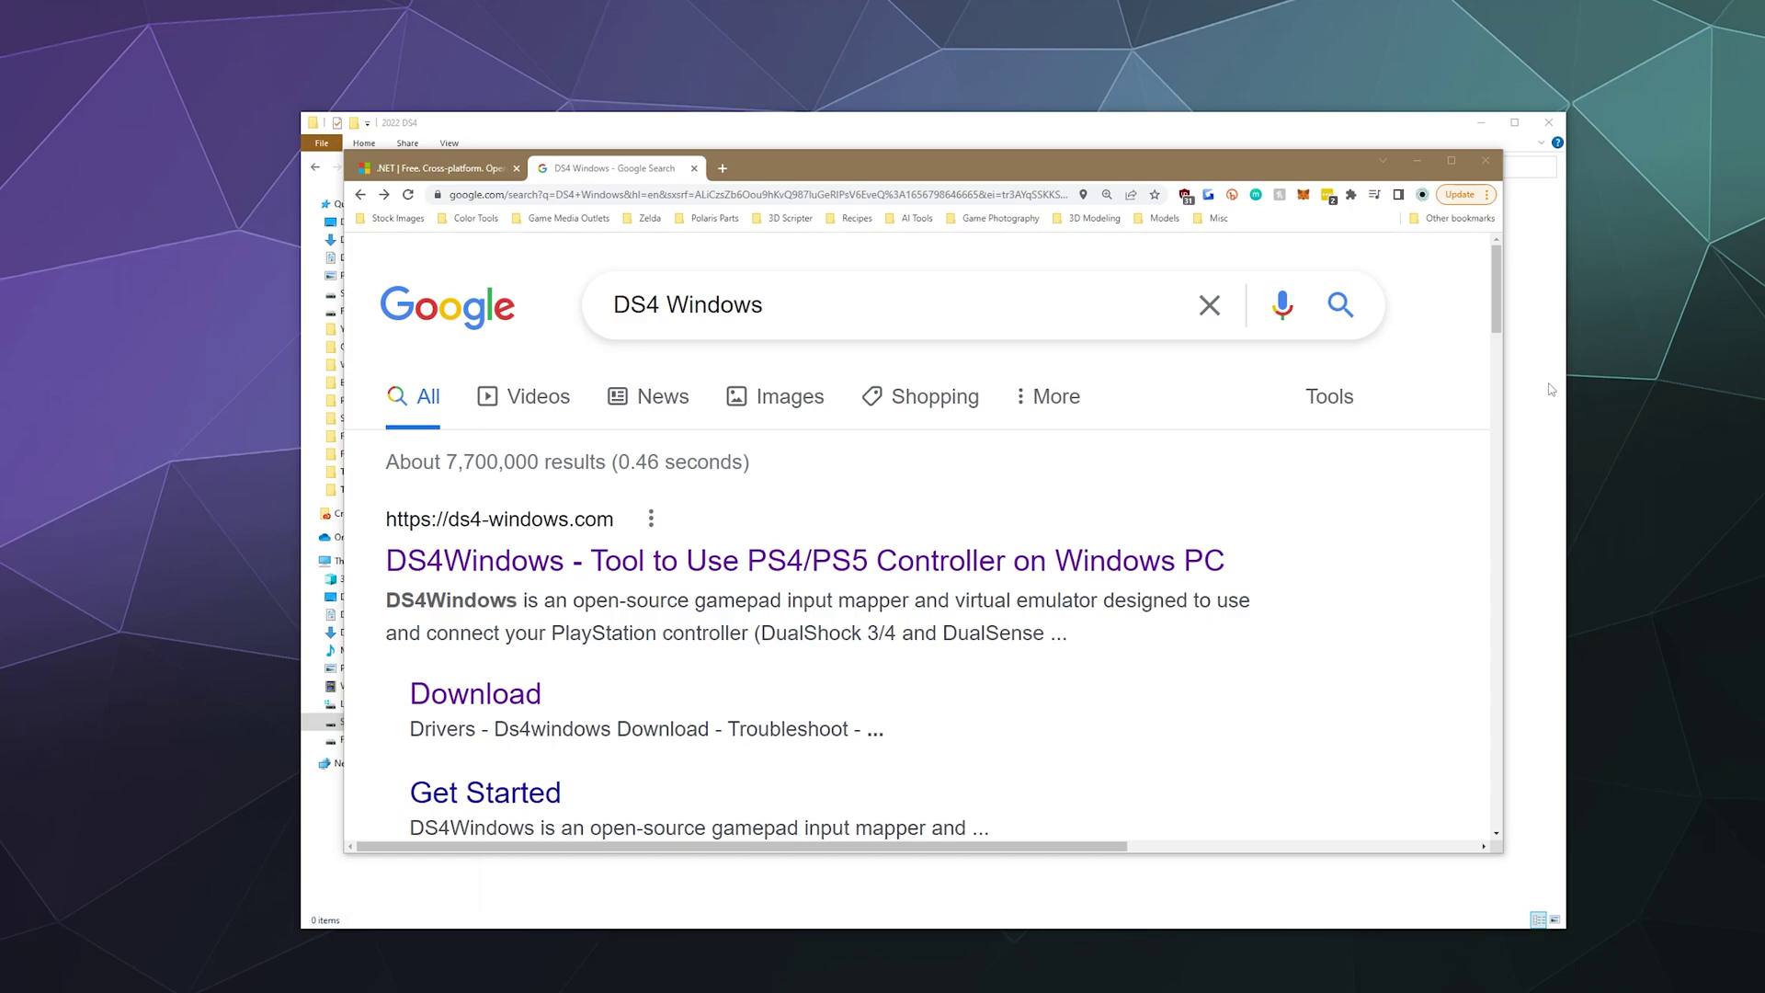
- Download the .NET 6.0 Desktop Runtime (v6.0.6) Windows x64 installer and save it in the 2022 DS4 folder
click(474, 166)
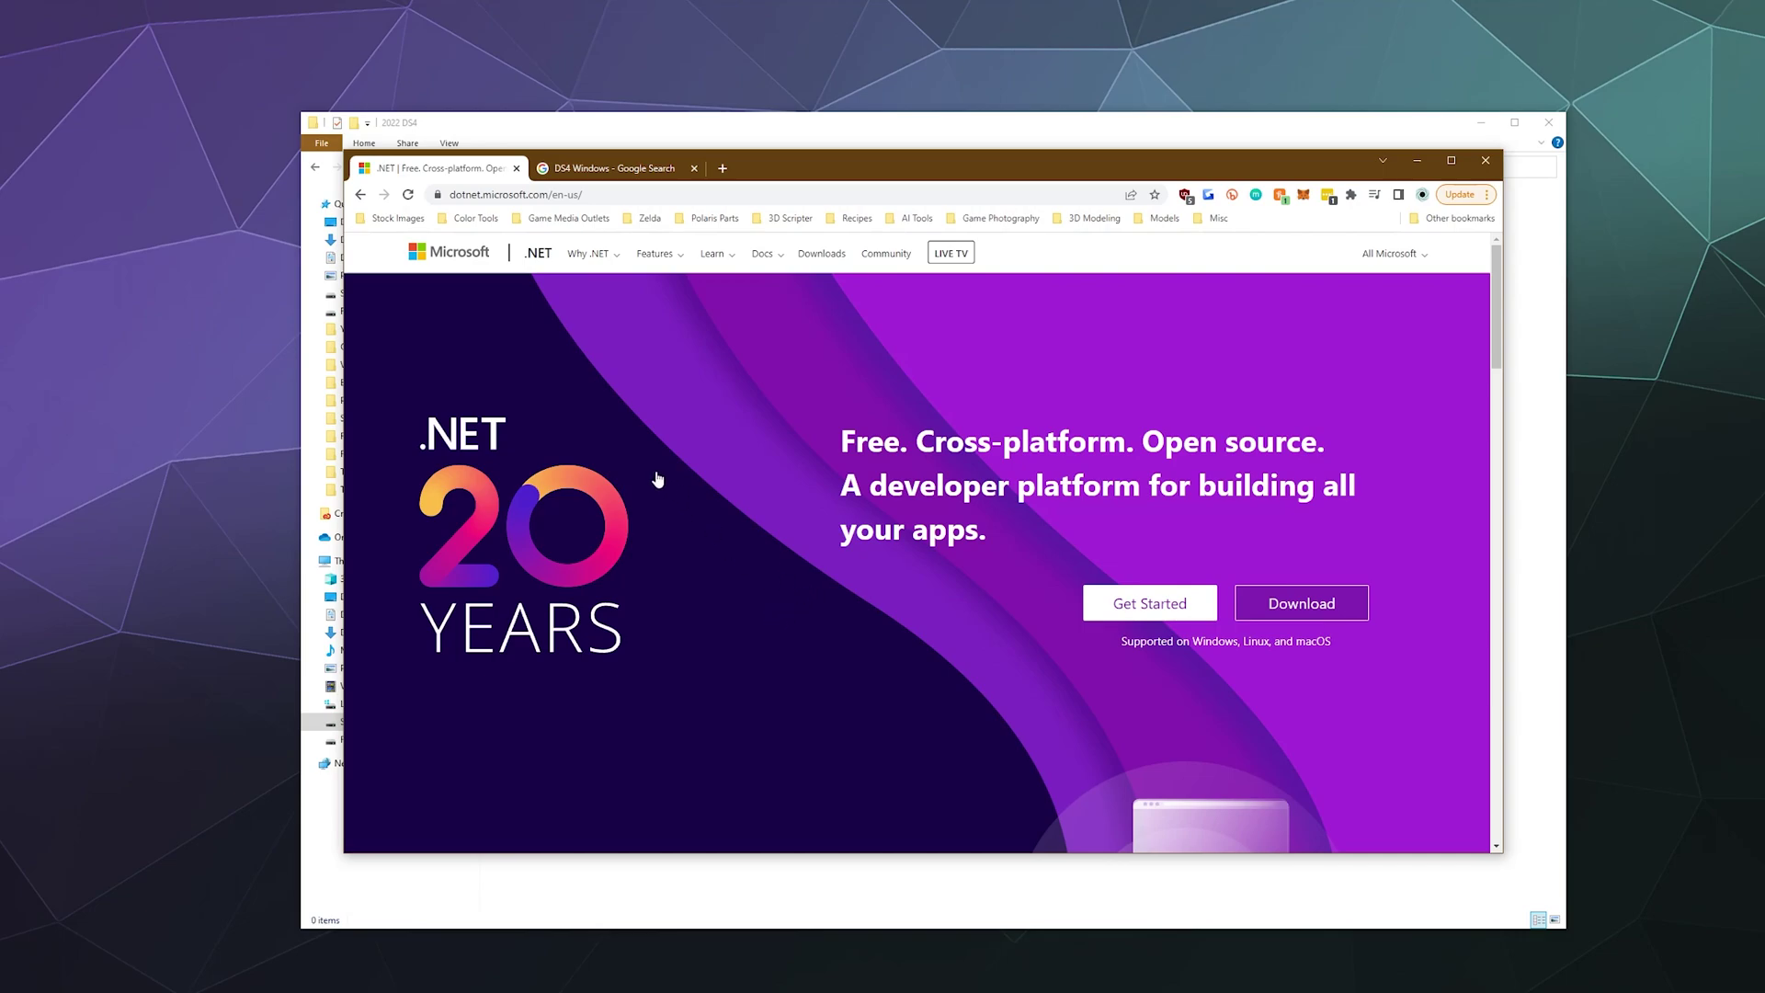
click(1309, 611)
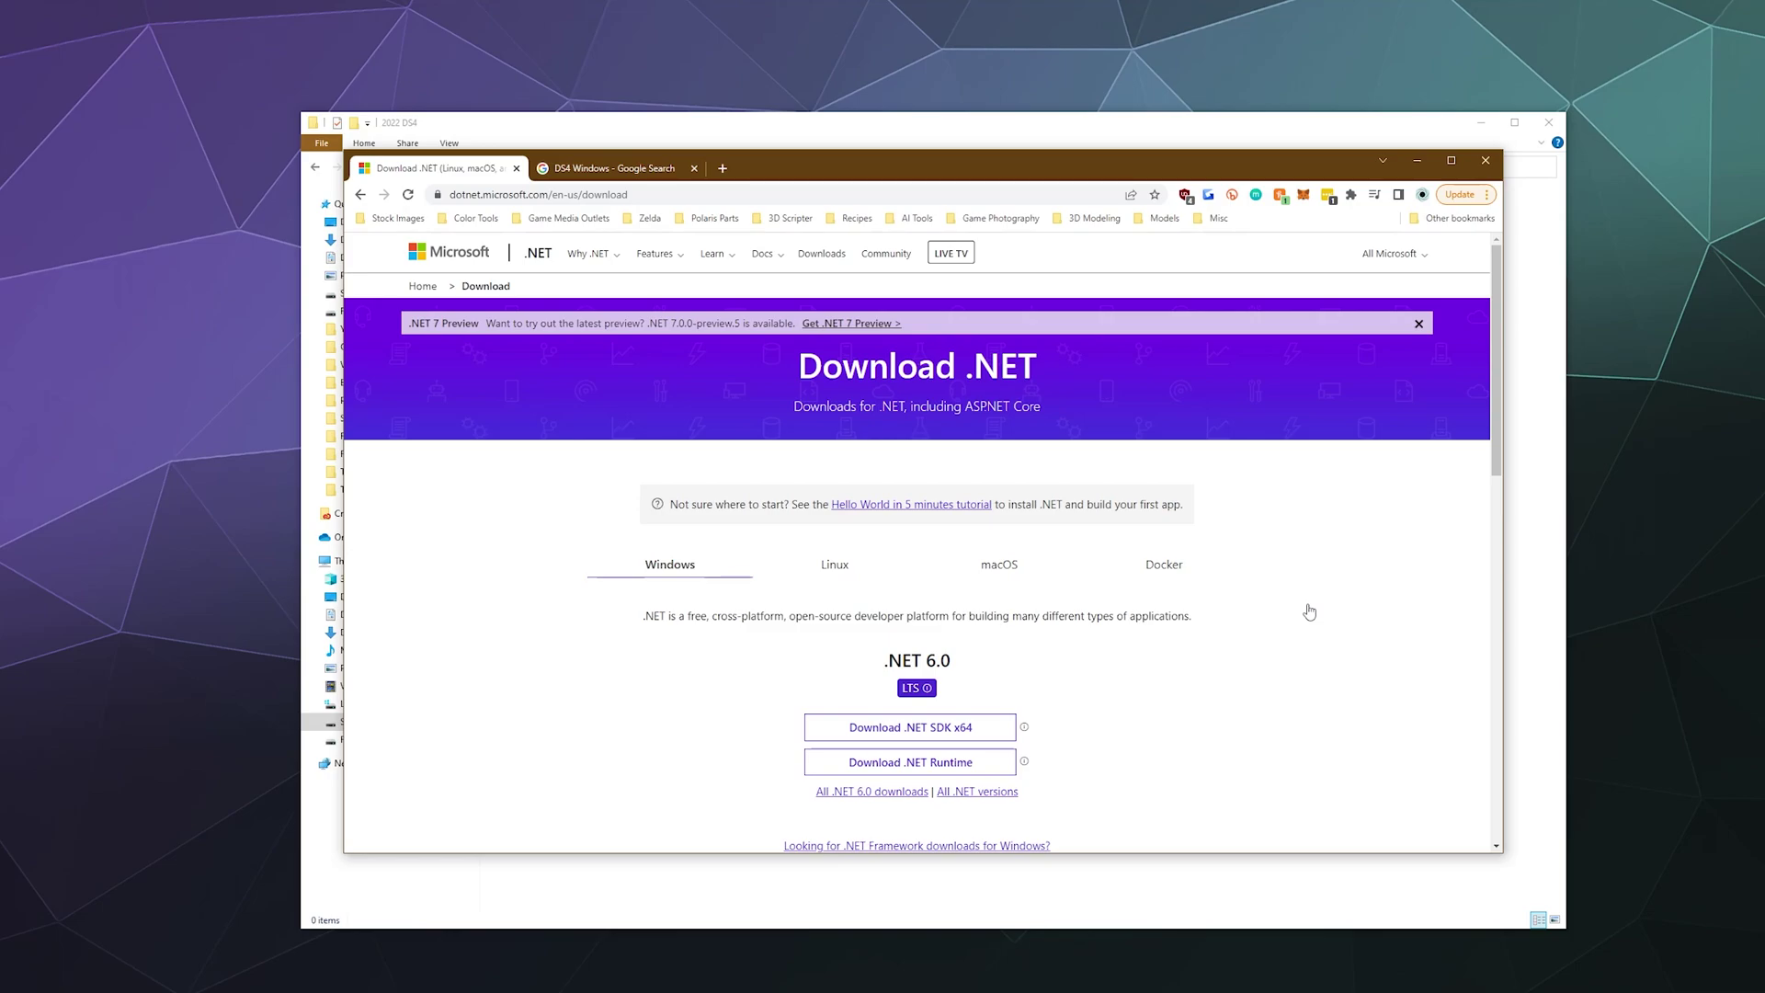
scroll(1168, 727, down, 2)
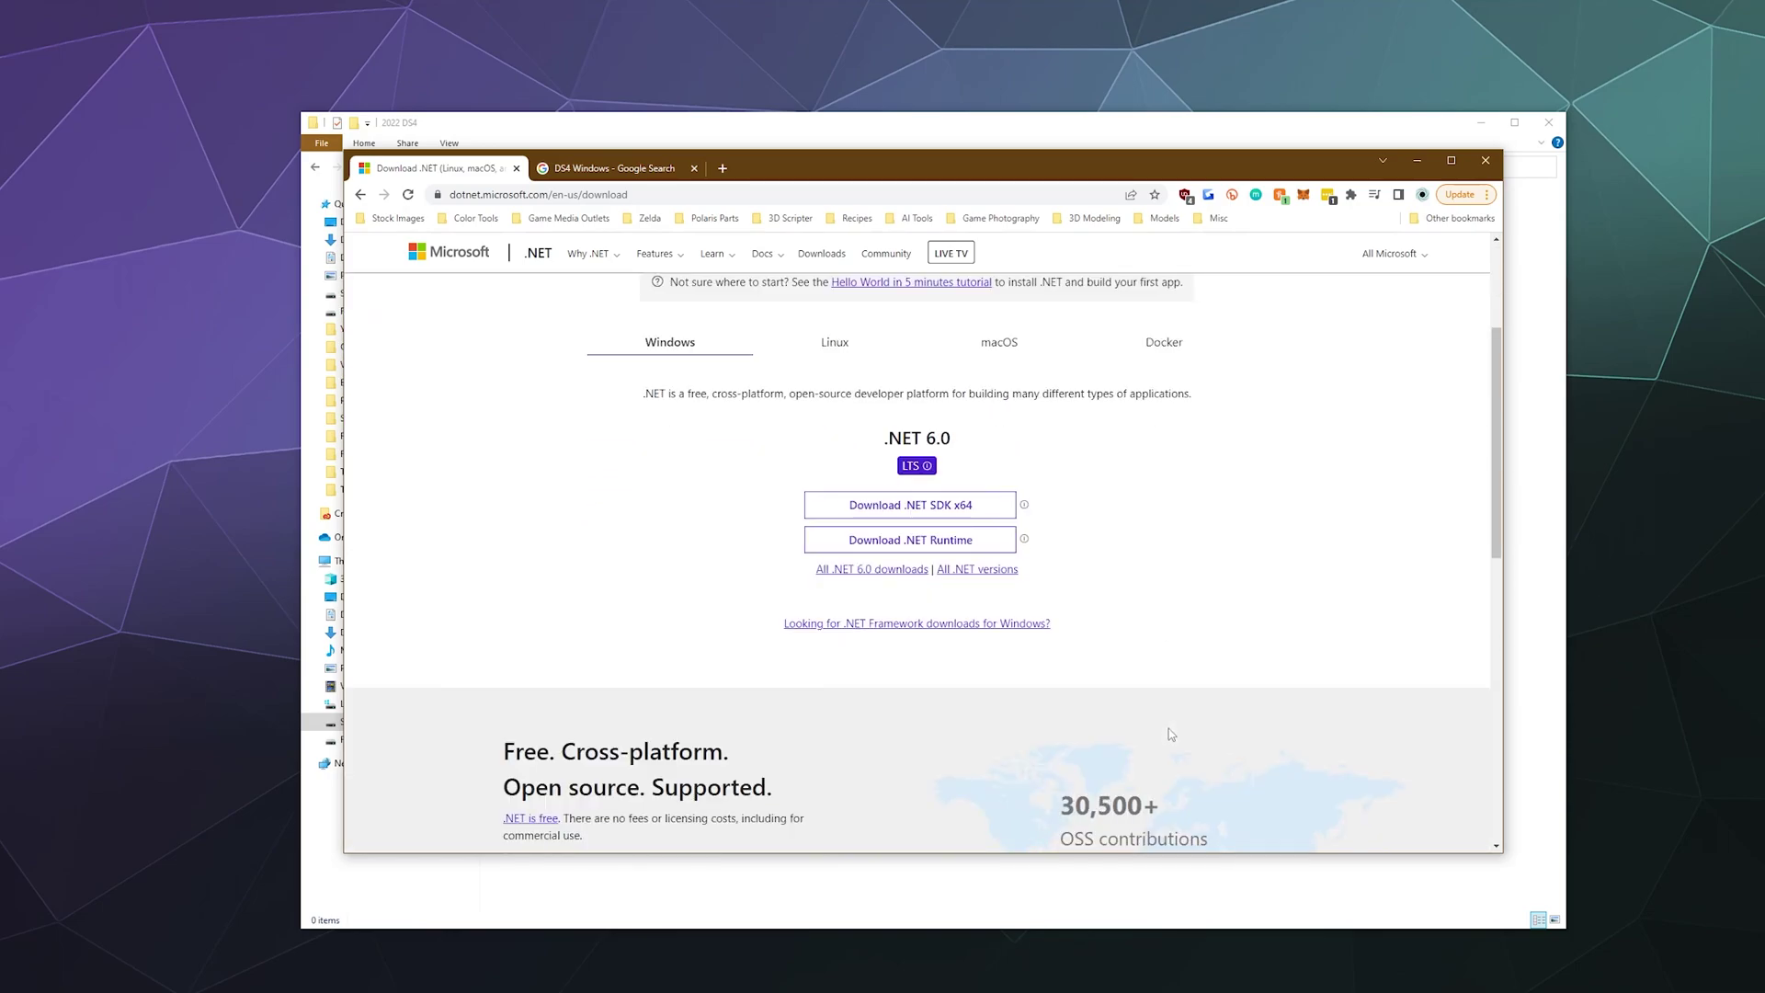
click(891, 552)
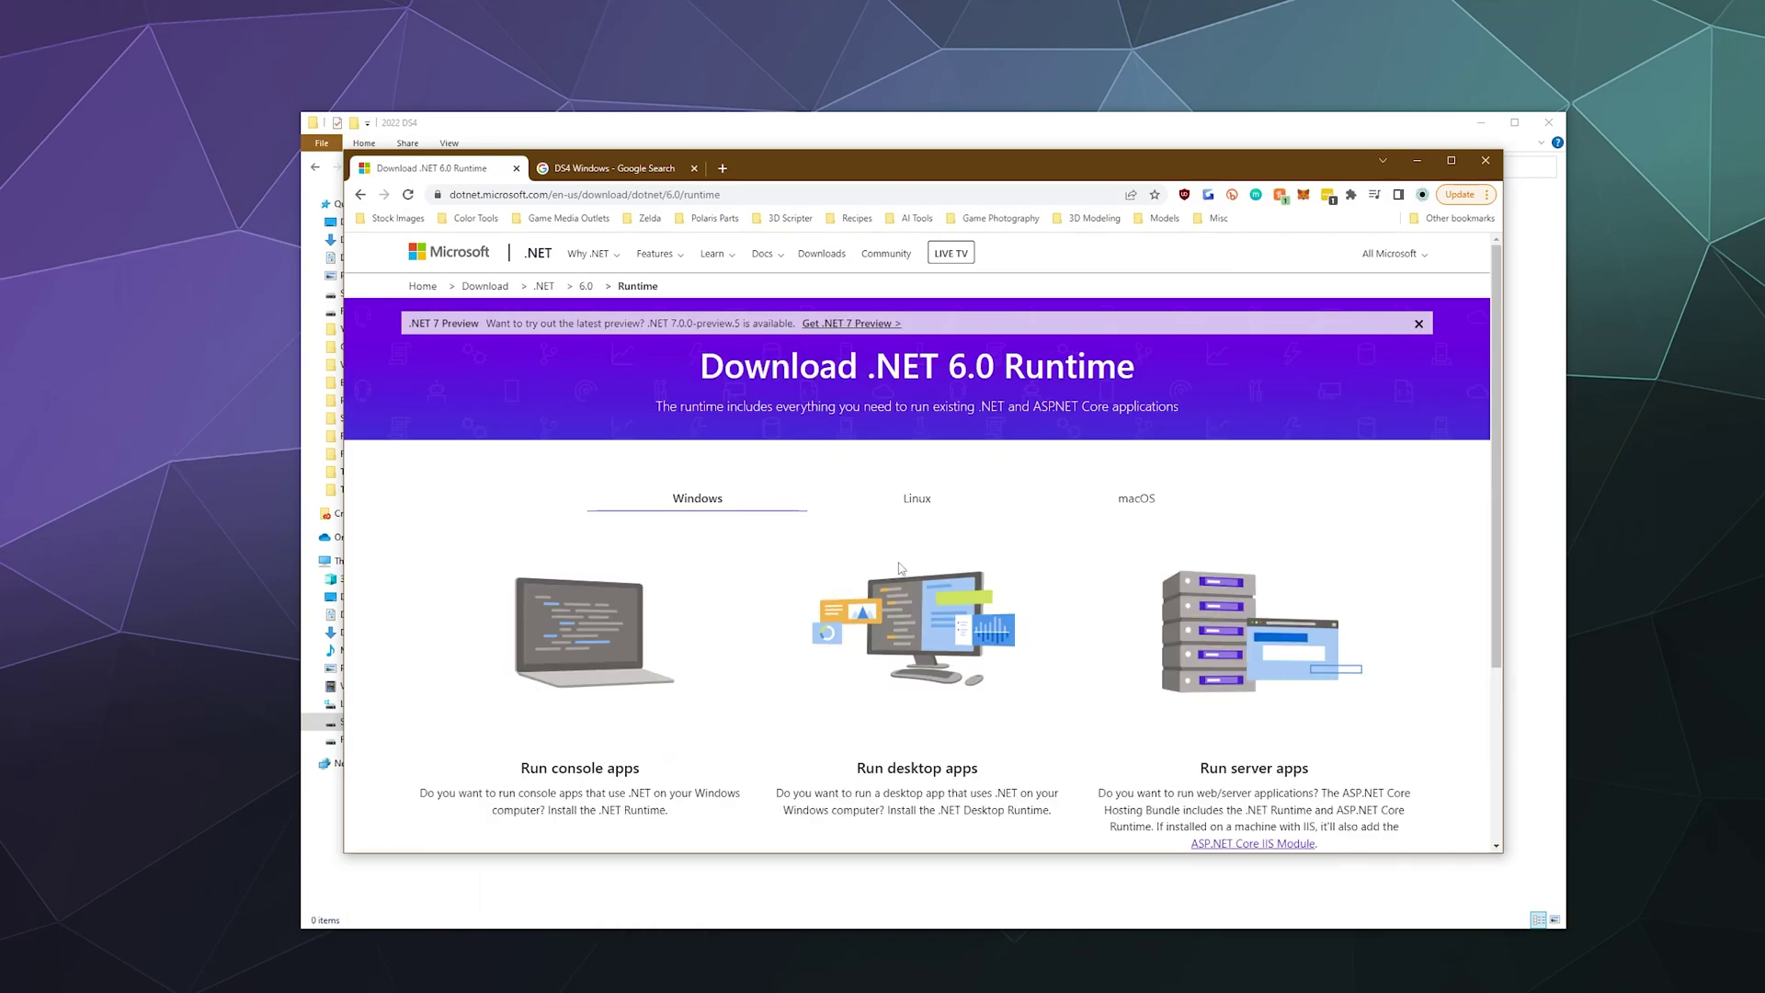
scroll(902, 569, down, 3)
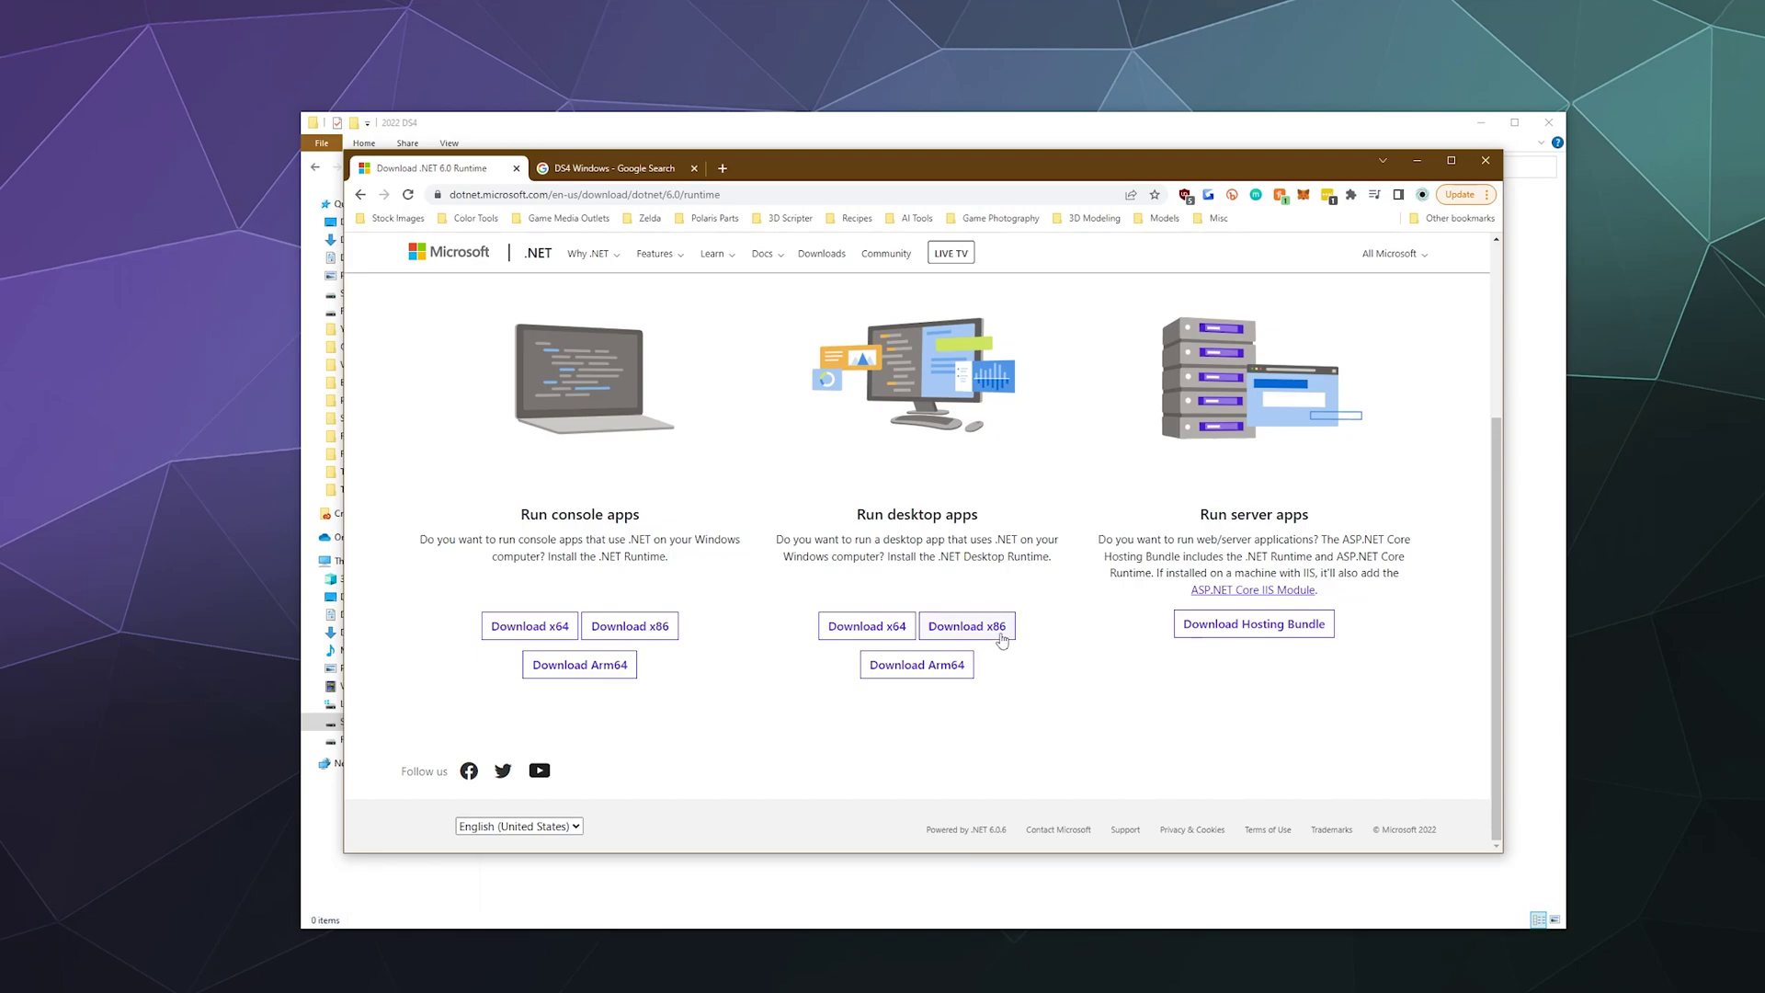
click(850, 635)
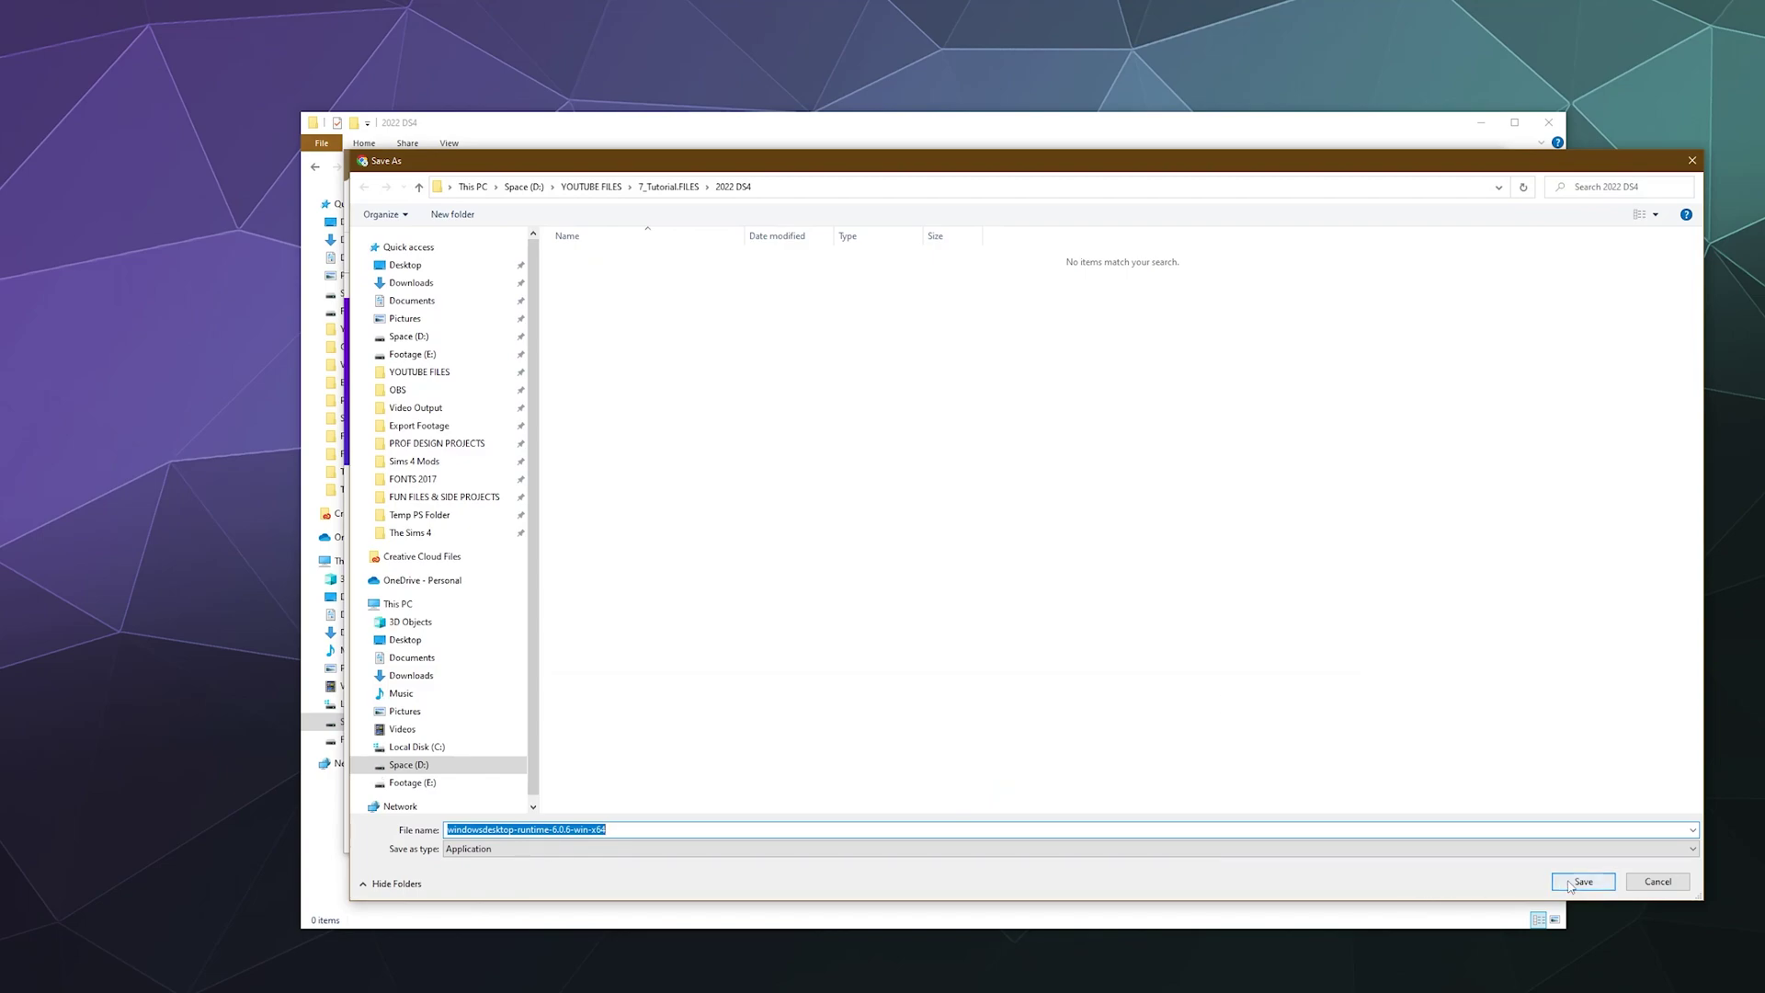
click(1583, 882)
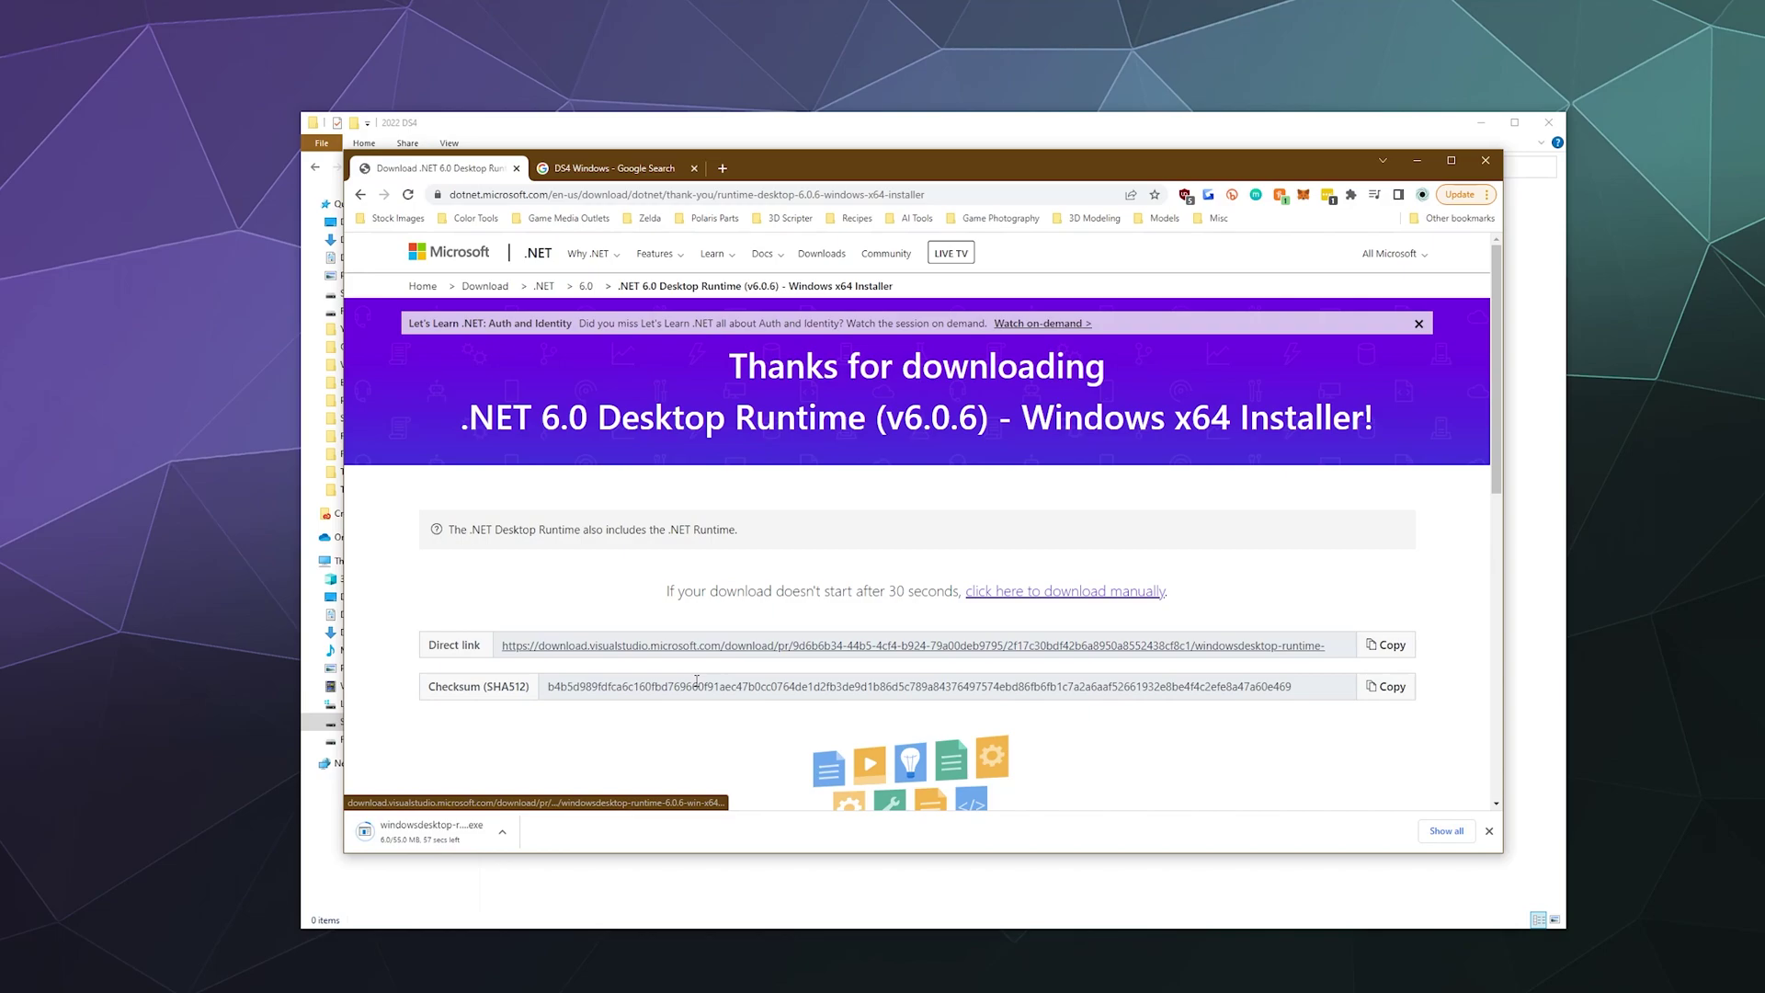
- Go back to the 'DS4 Windows' Google results and scroll to the 'Releases · Ryochan7/DS4Windows - GitHub' result
click(579, 171)
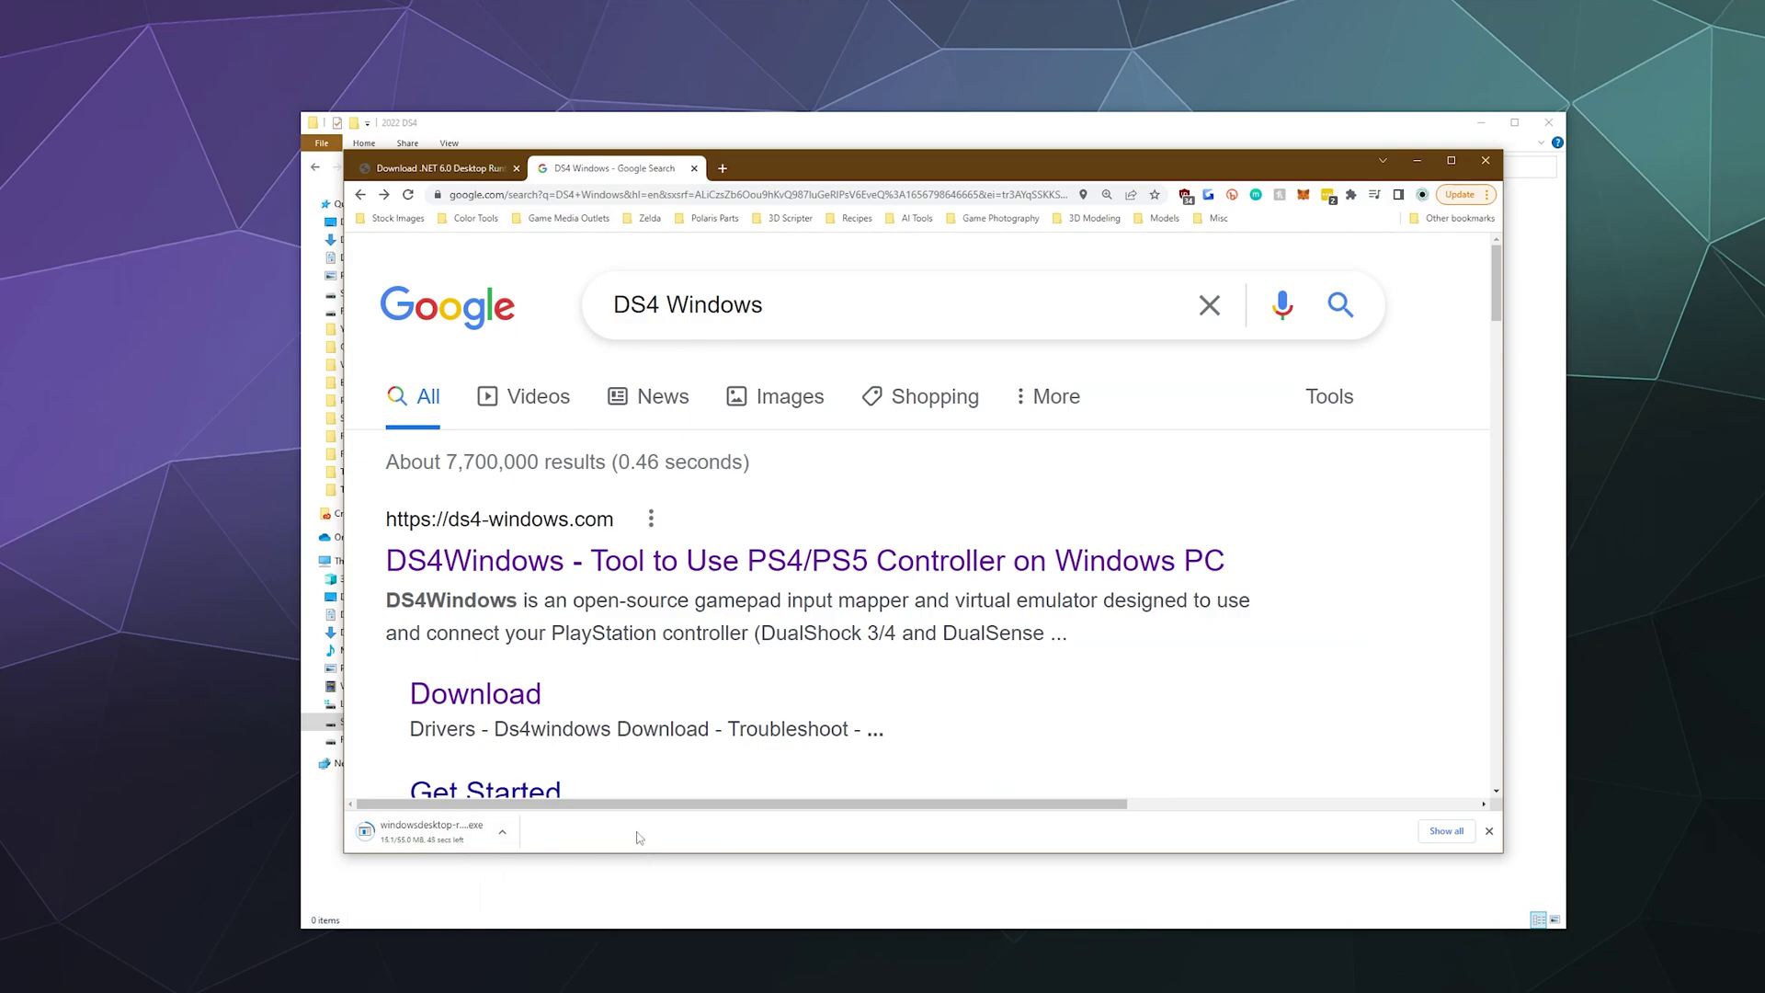
scroll(1094, 556, down, 3)
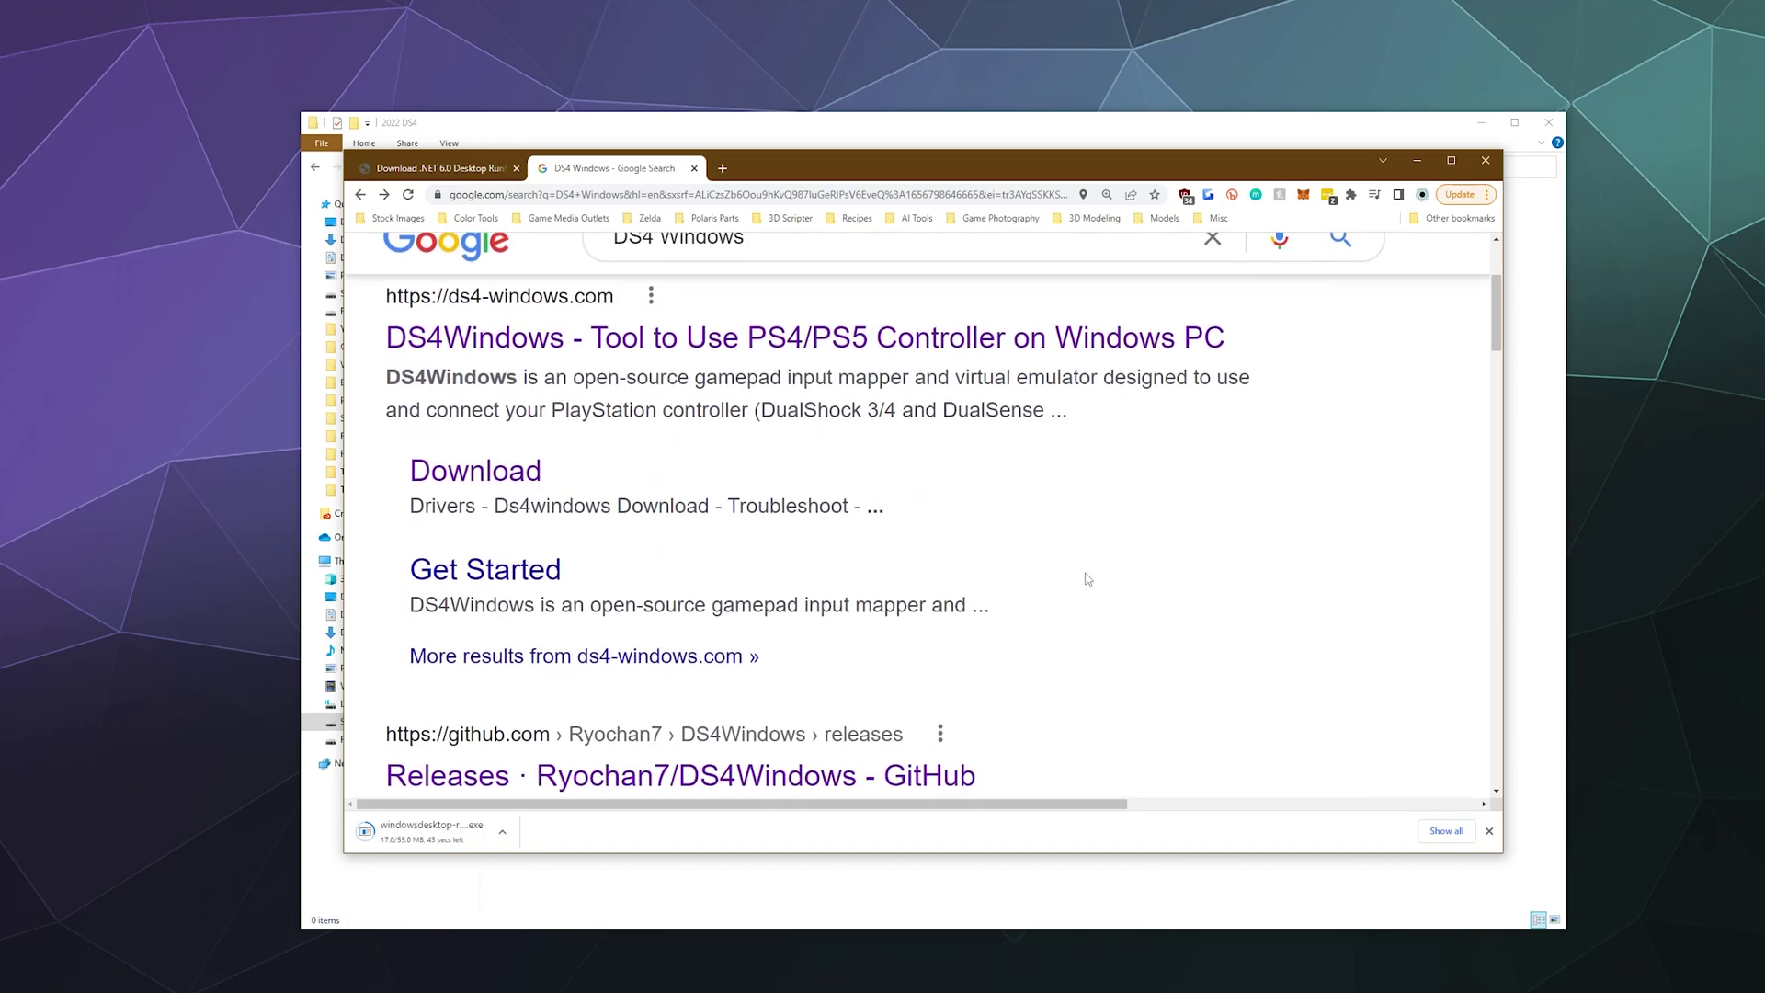
scroll(1090, 570, down, 6)
scroll(1074, 584, up, 8)
scroll(1076, 588, up, 1)
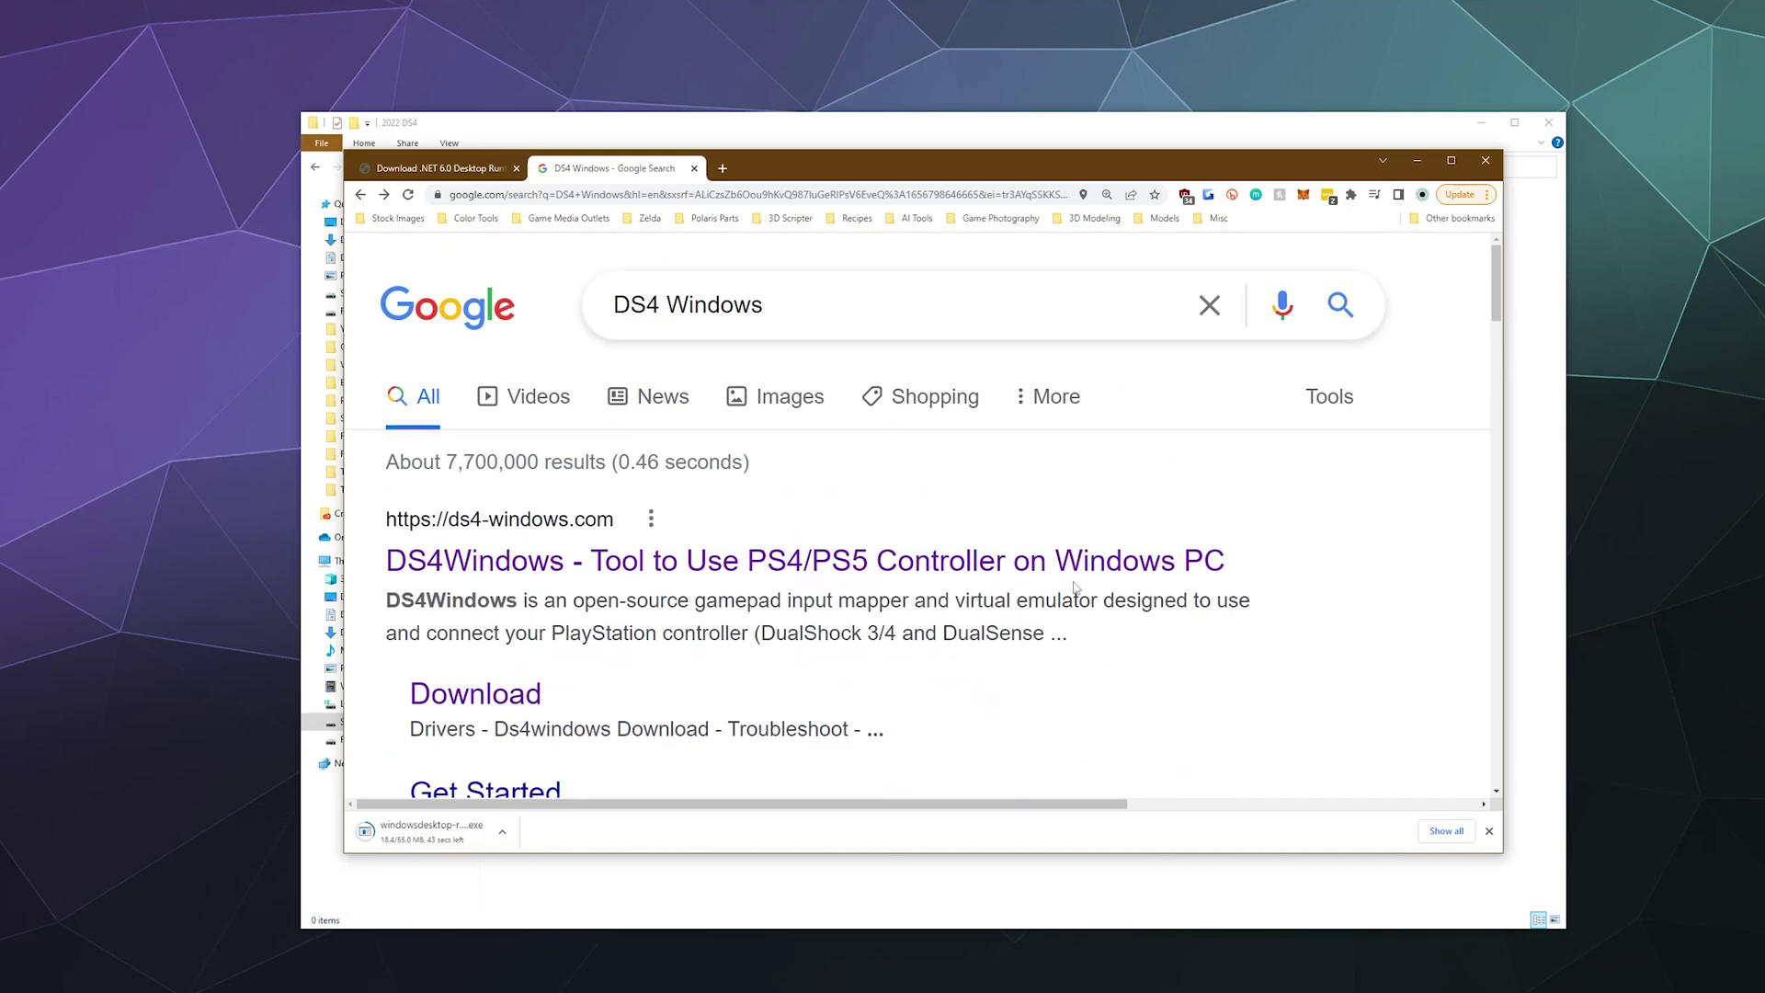
scroll(1076, 588, down, 7)
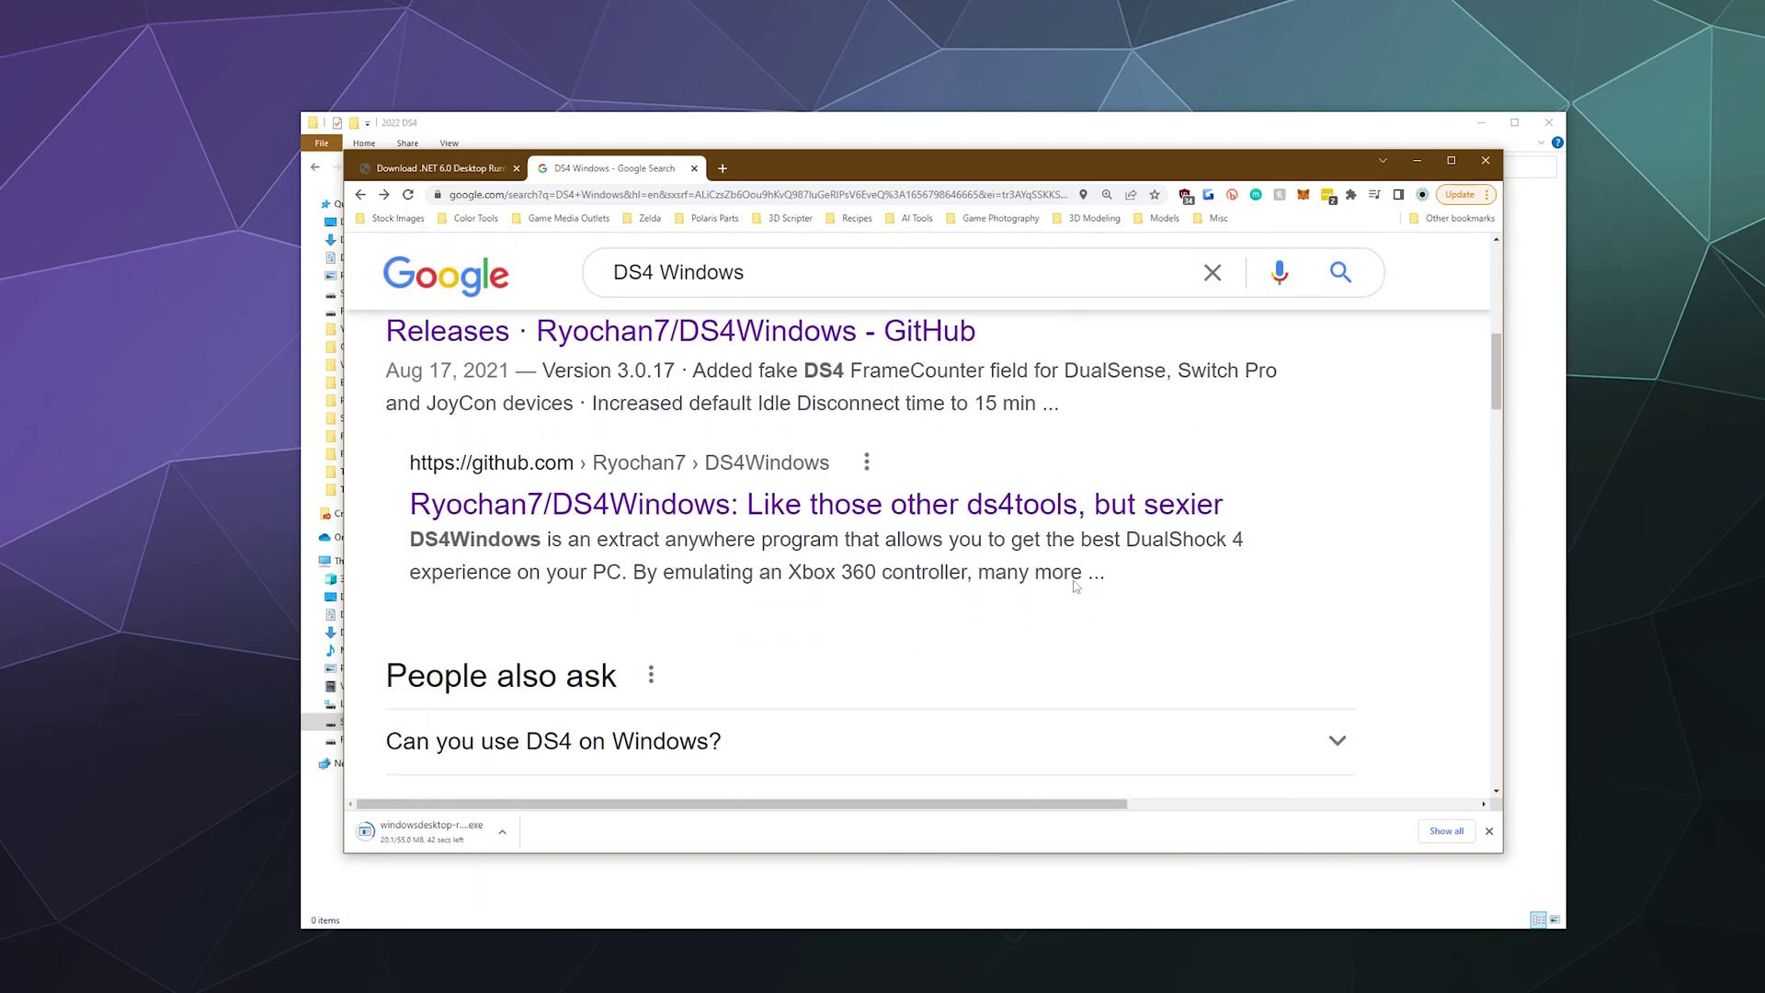
scroll(1076, 588, up, 7)
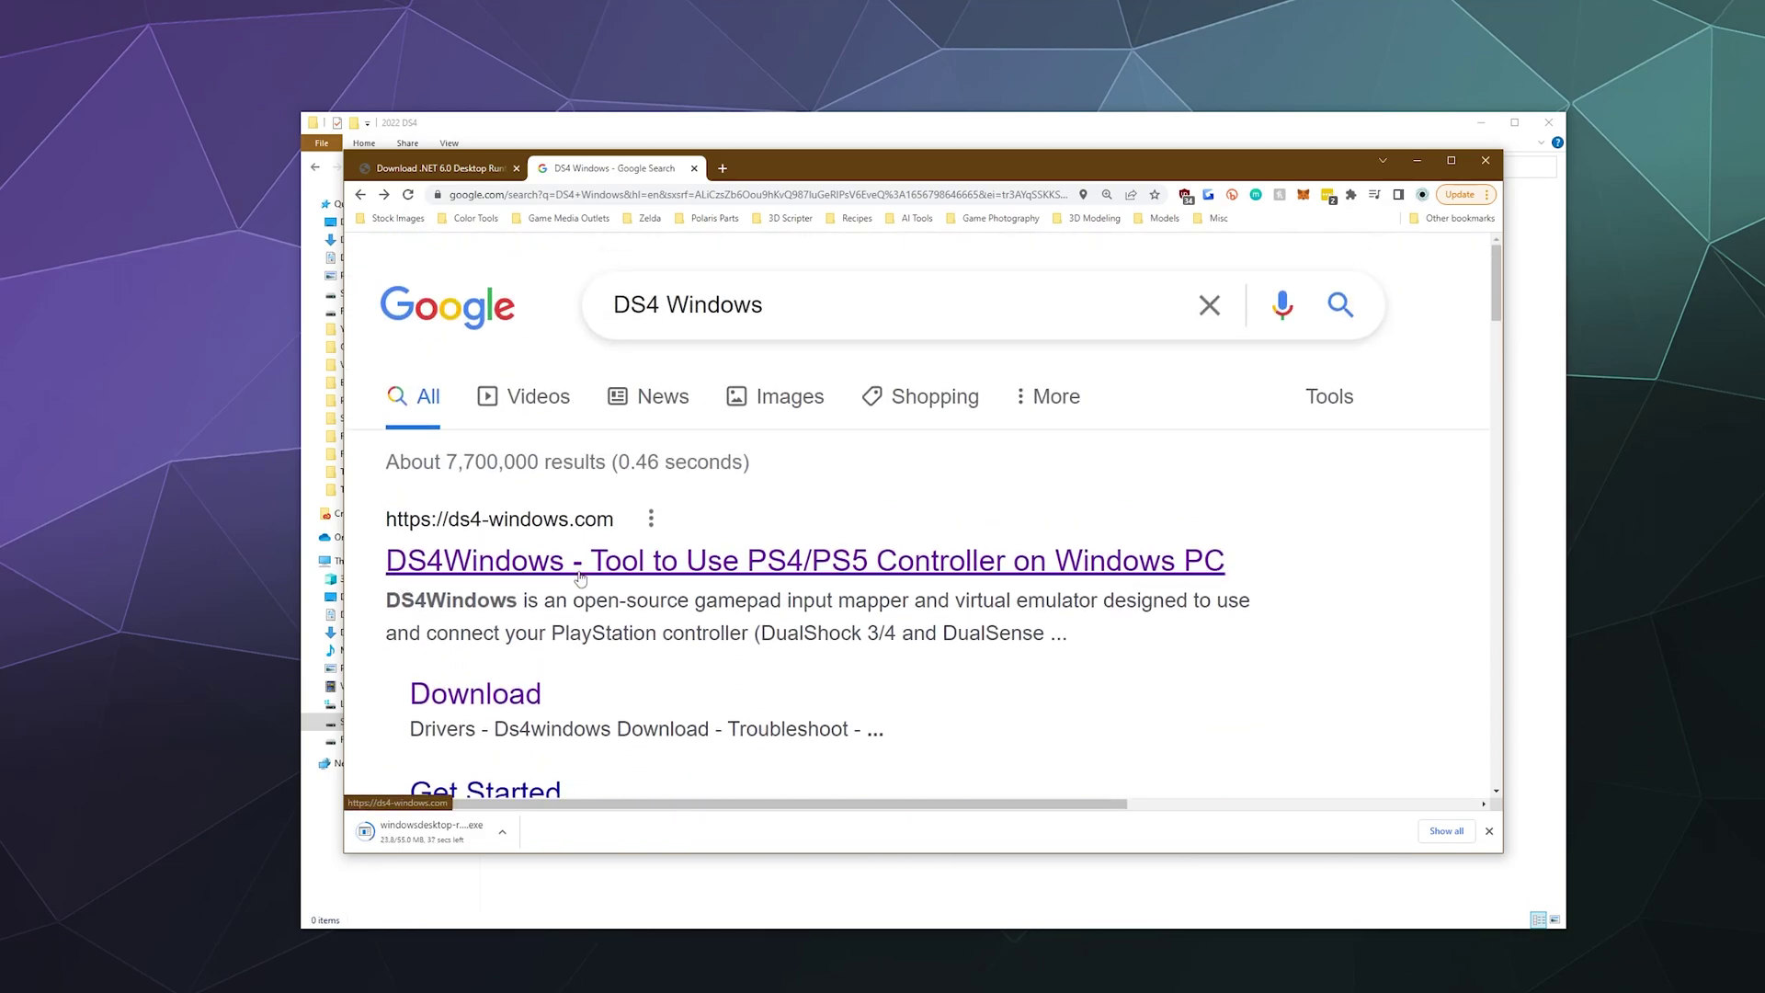
scroll(580, 577, down, 5)
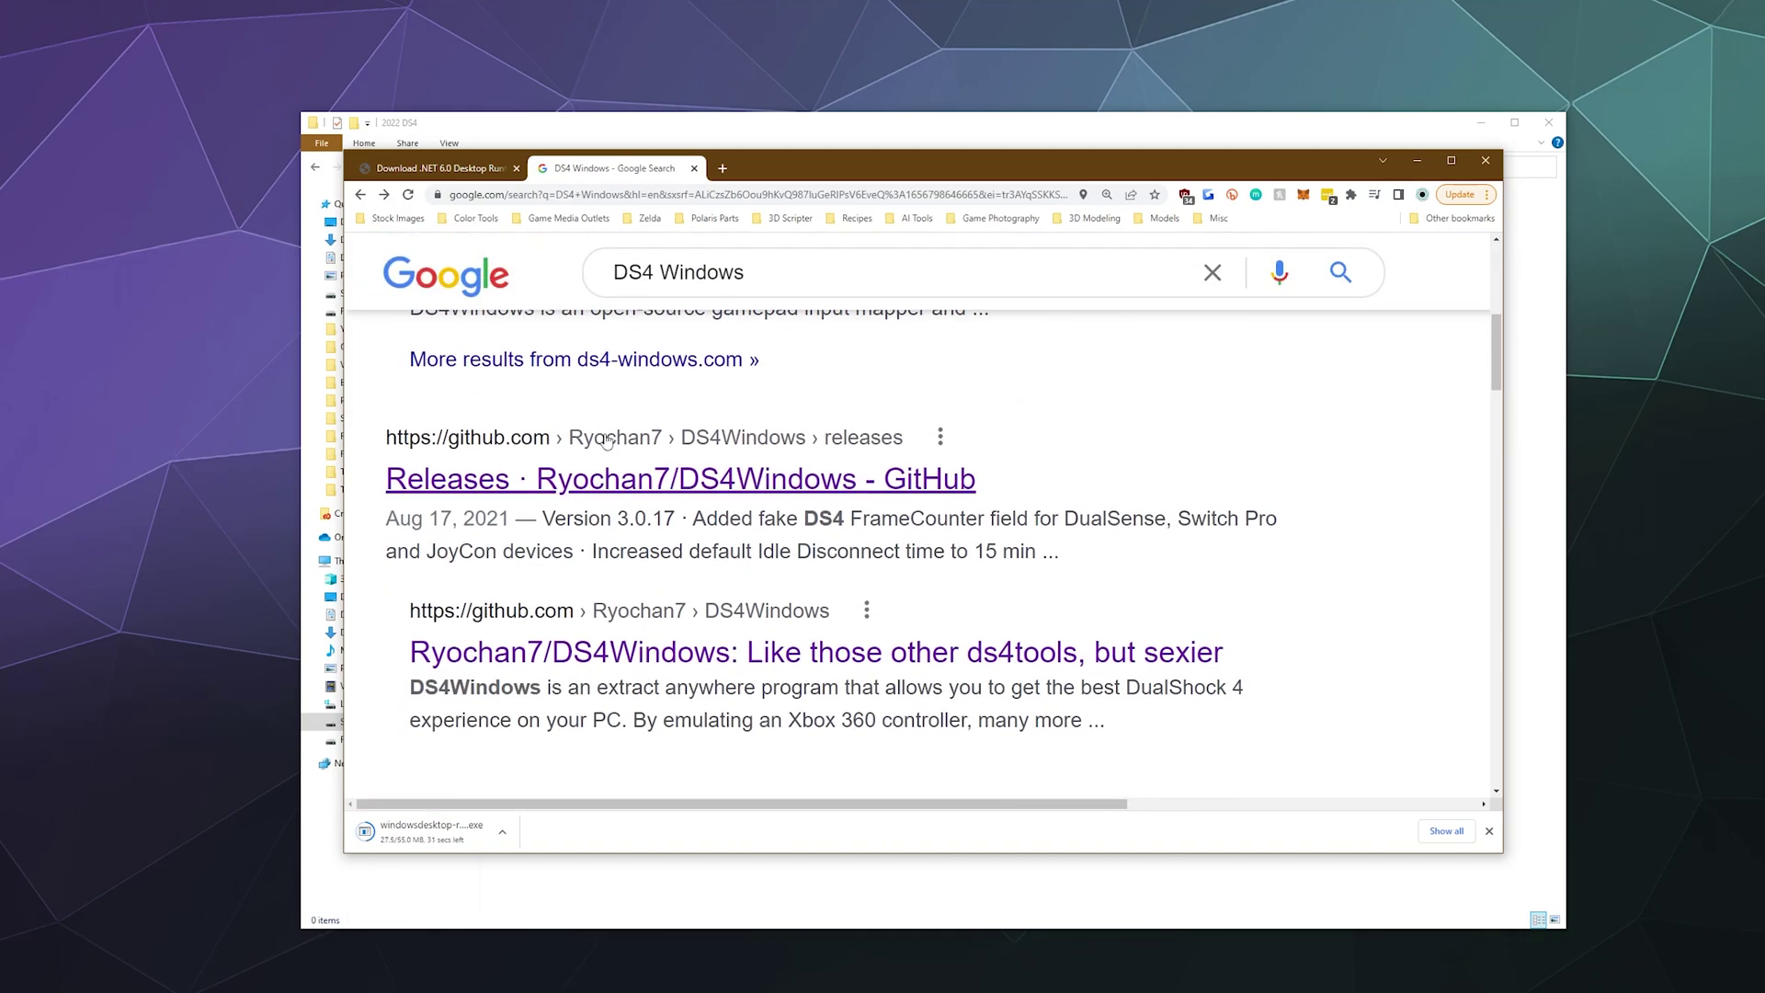
- Save DS4Windows_3.0.18_x64.7z from the GitHub releases page and show it in its folder
click(618, 492)
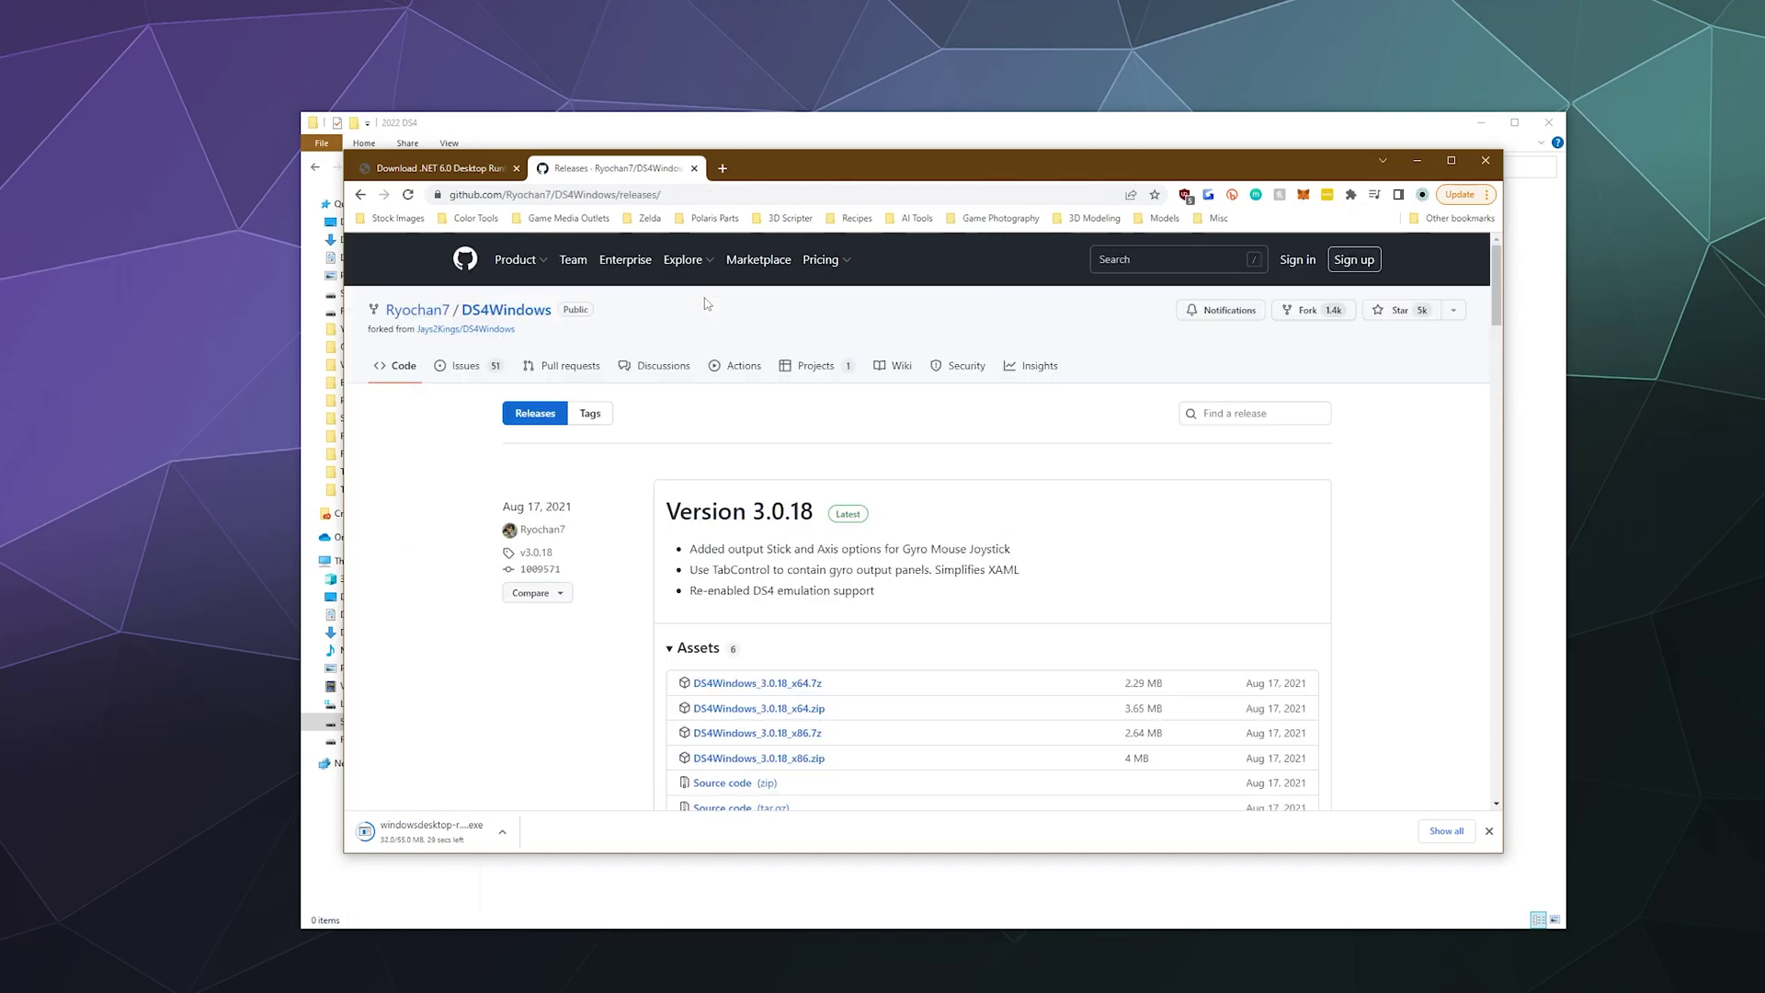
scroll(533, 745, down, 1)
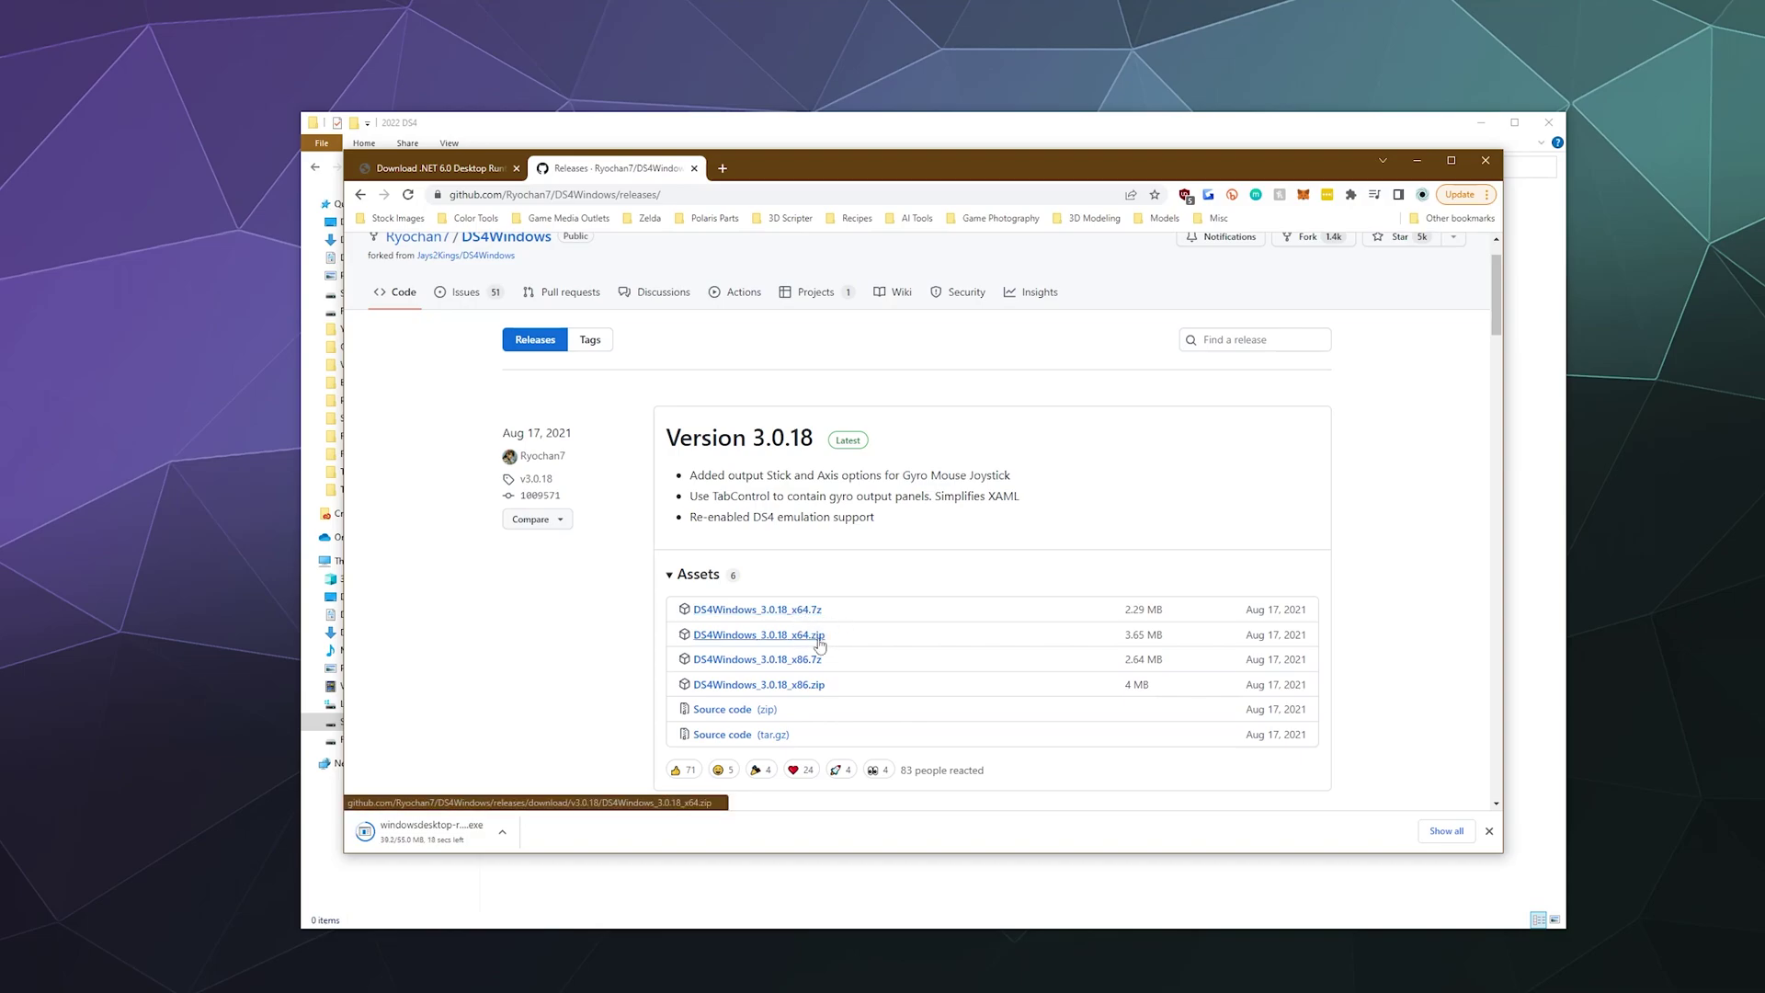
click(810, 614)
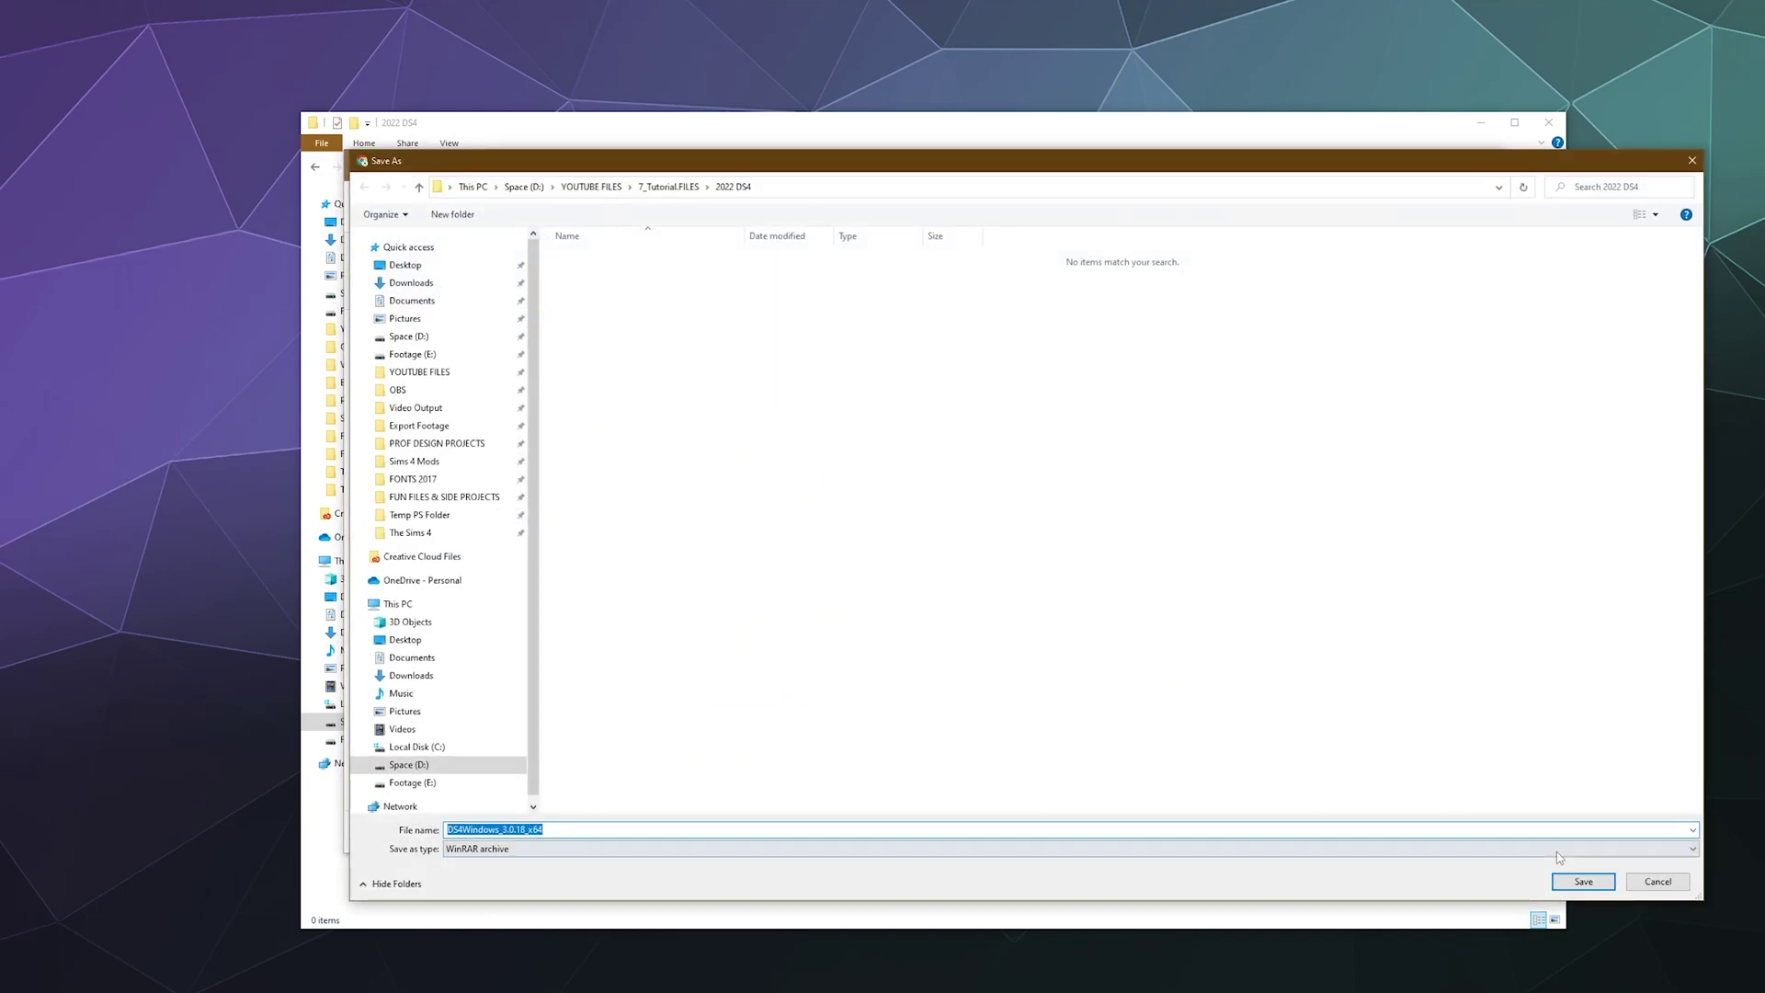
click(1581, 882)
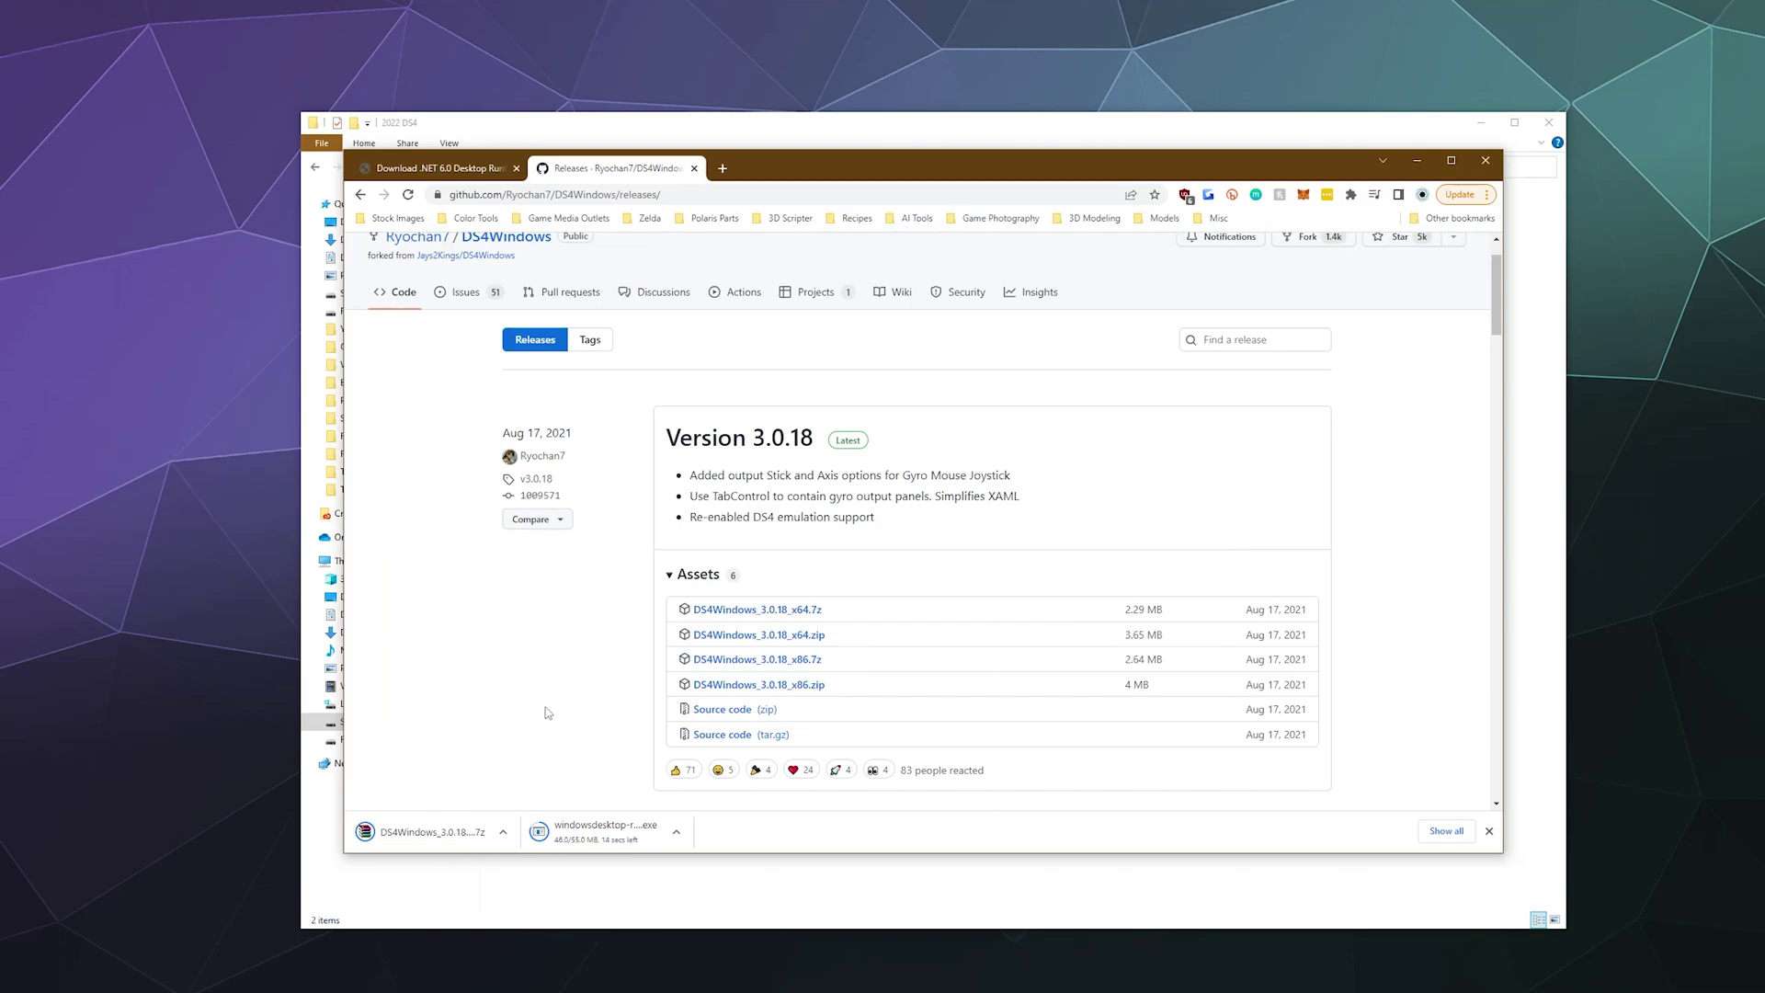
click(503, 832)
click(530, 920)
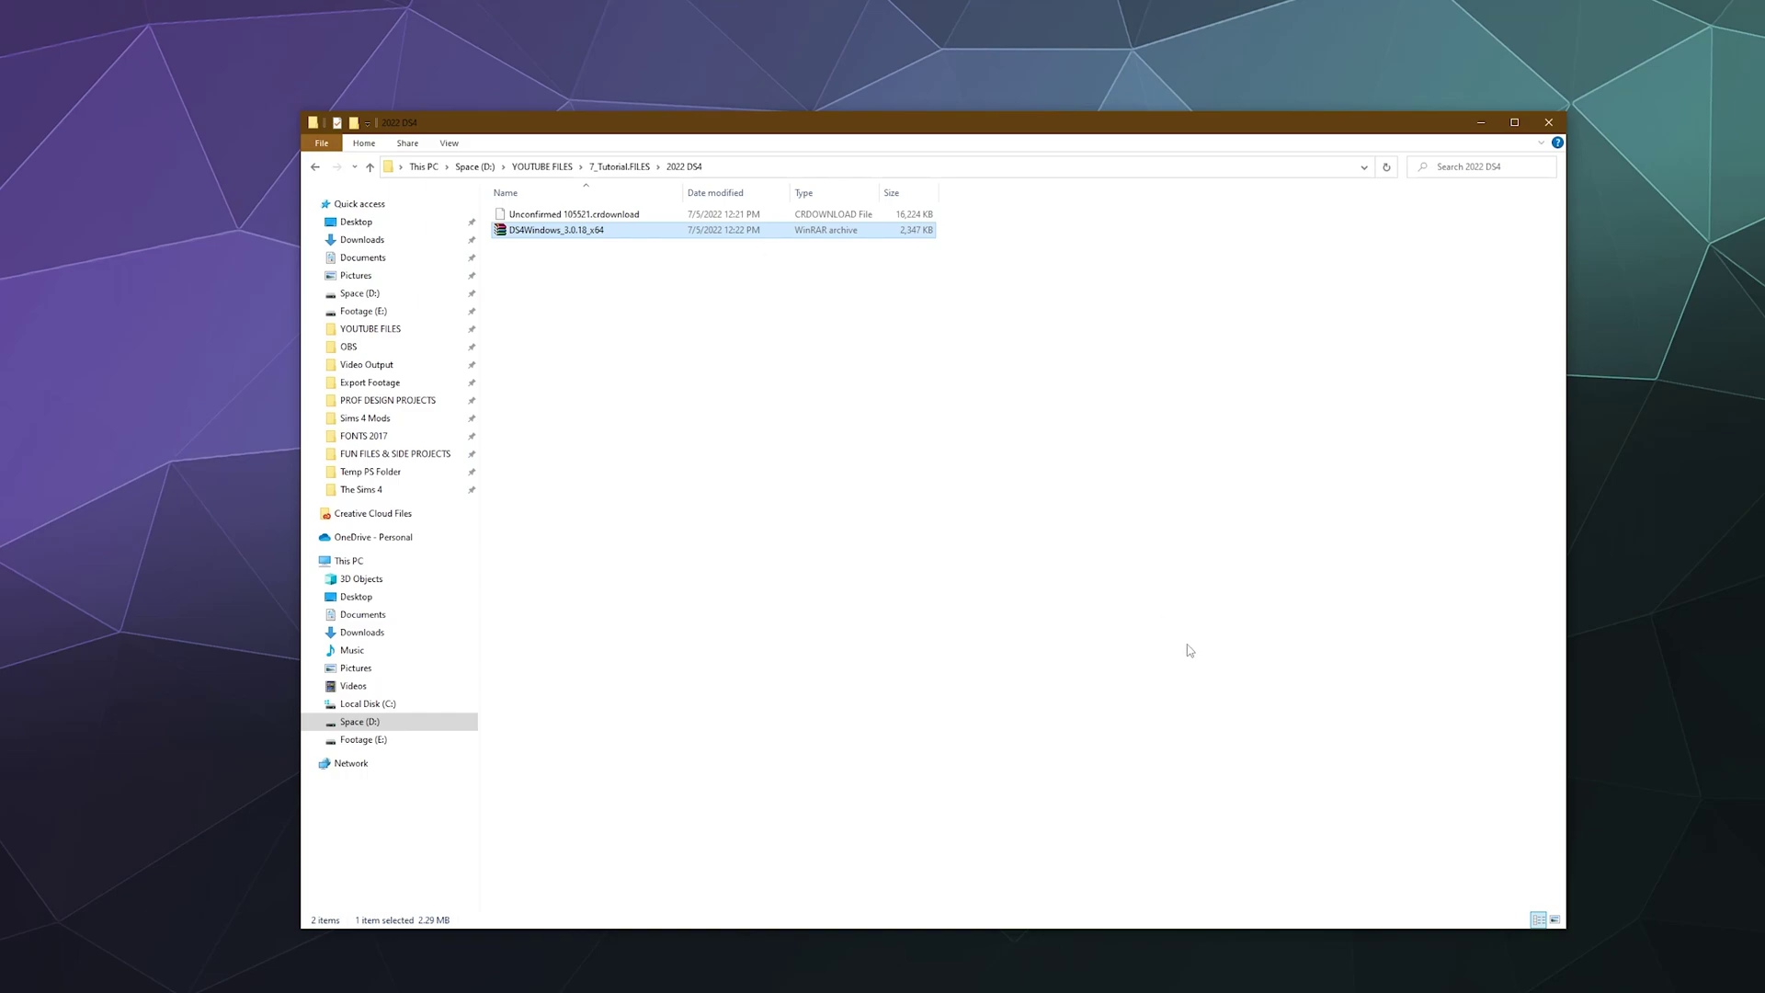
- In the 2022 DS4 folder, test the DS4Windows archive for errors and select windowsdesktop-runtime-6.0.6-win-x64
drag(1566, 930, 1408, 833)
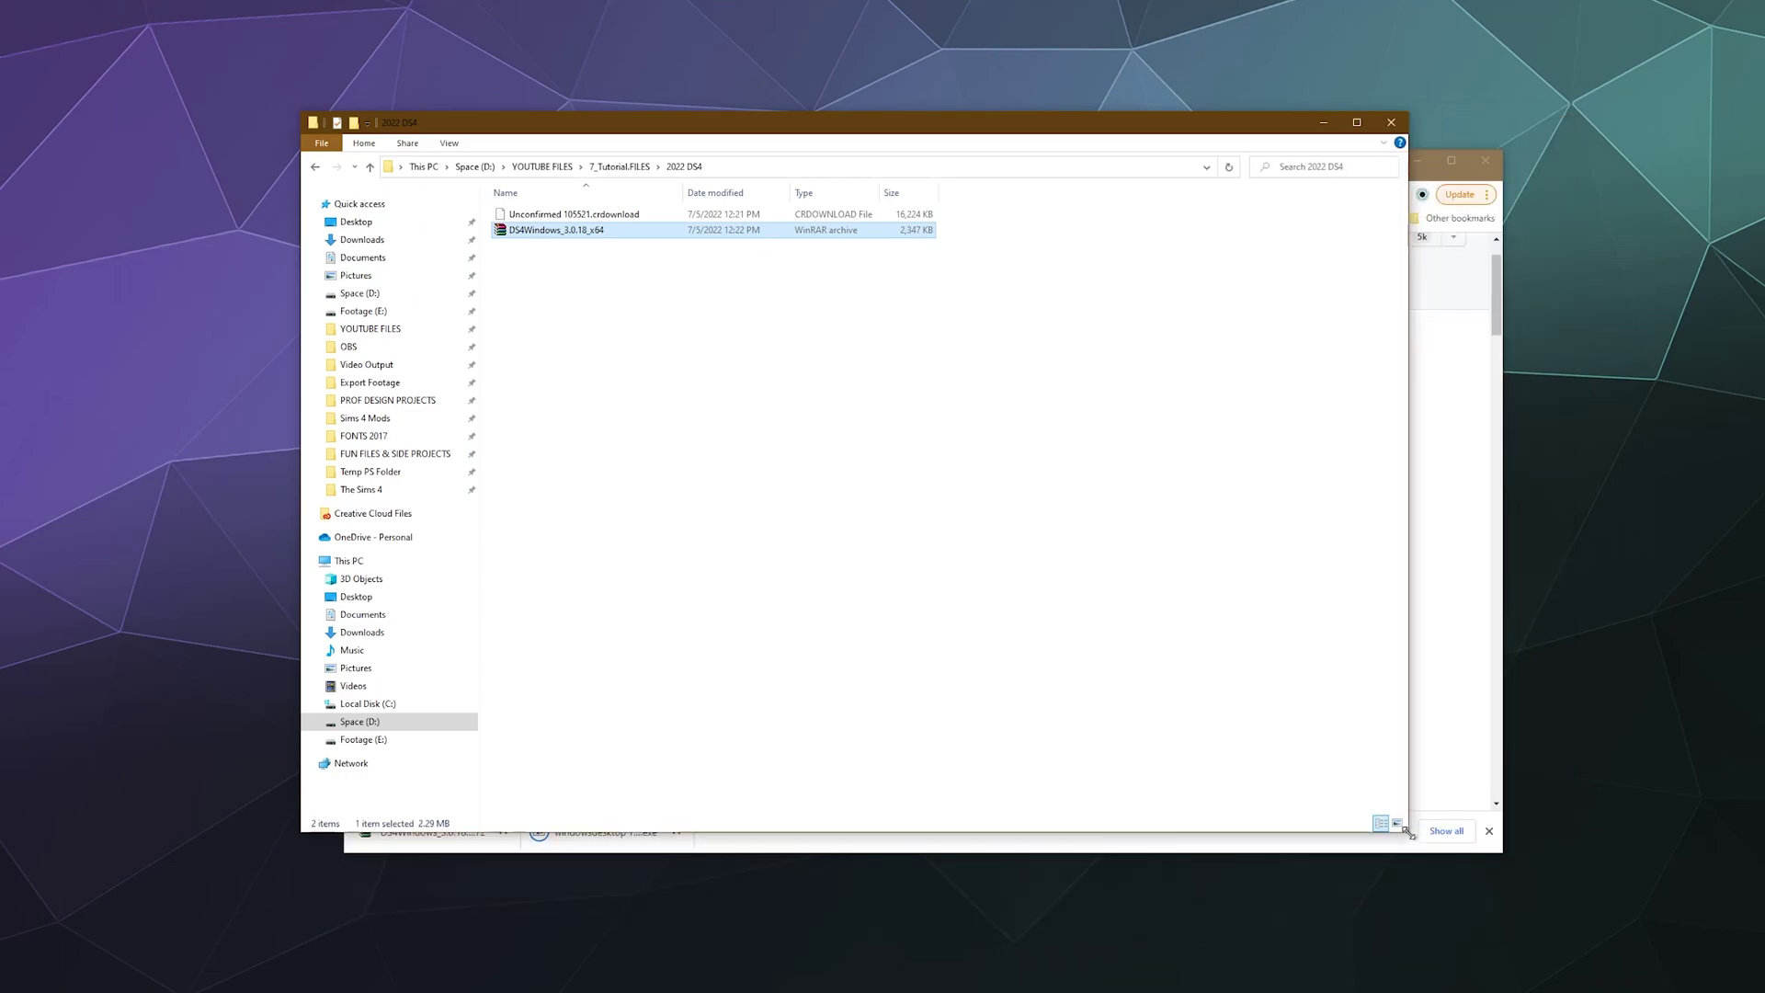
drag(971, 132, 1081, 203)
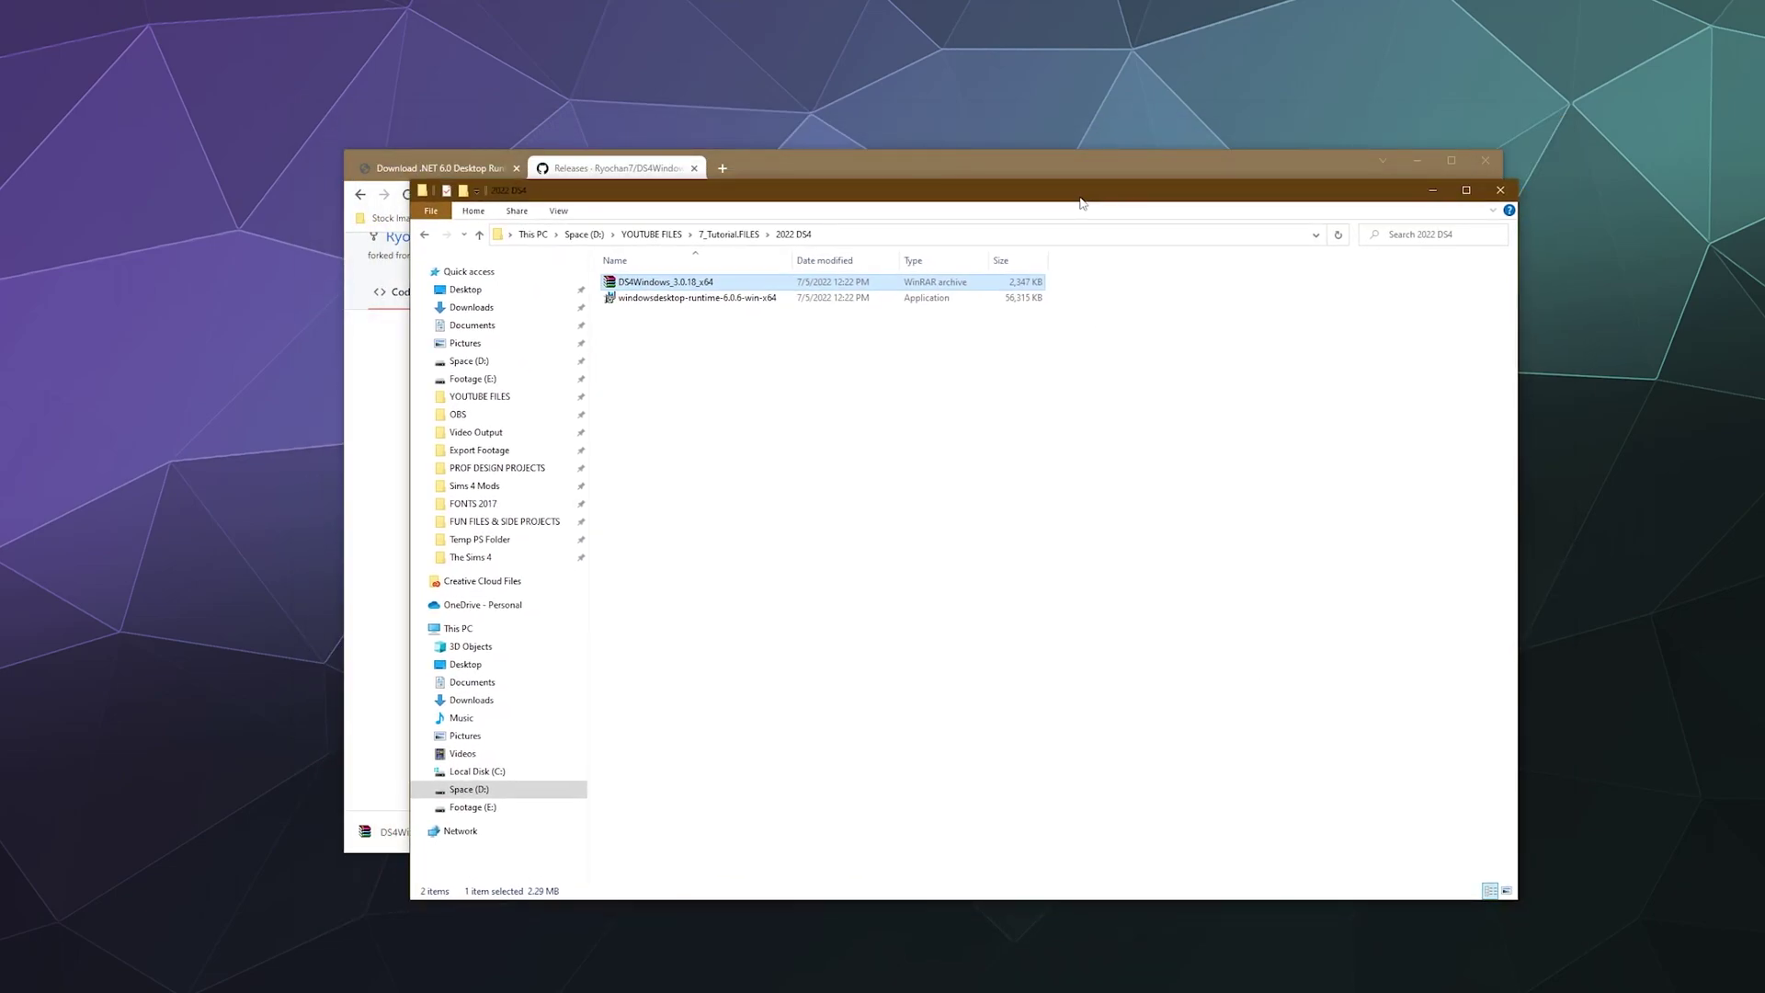
right_click(712, 284)
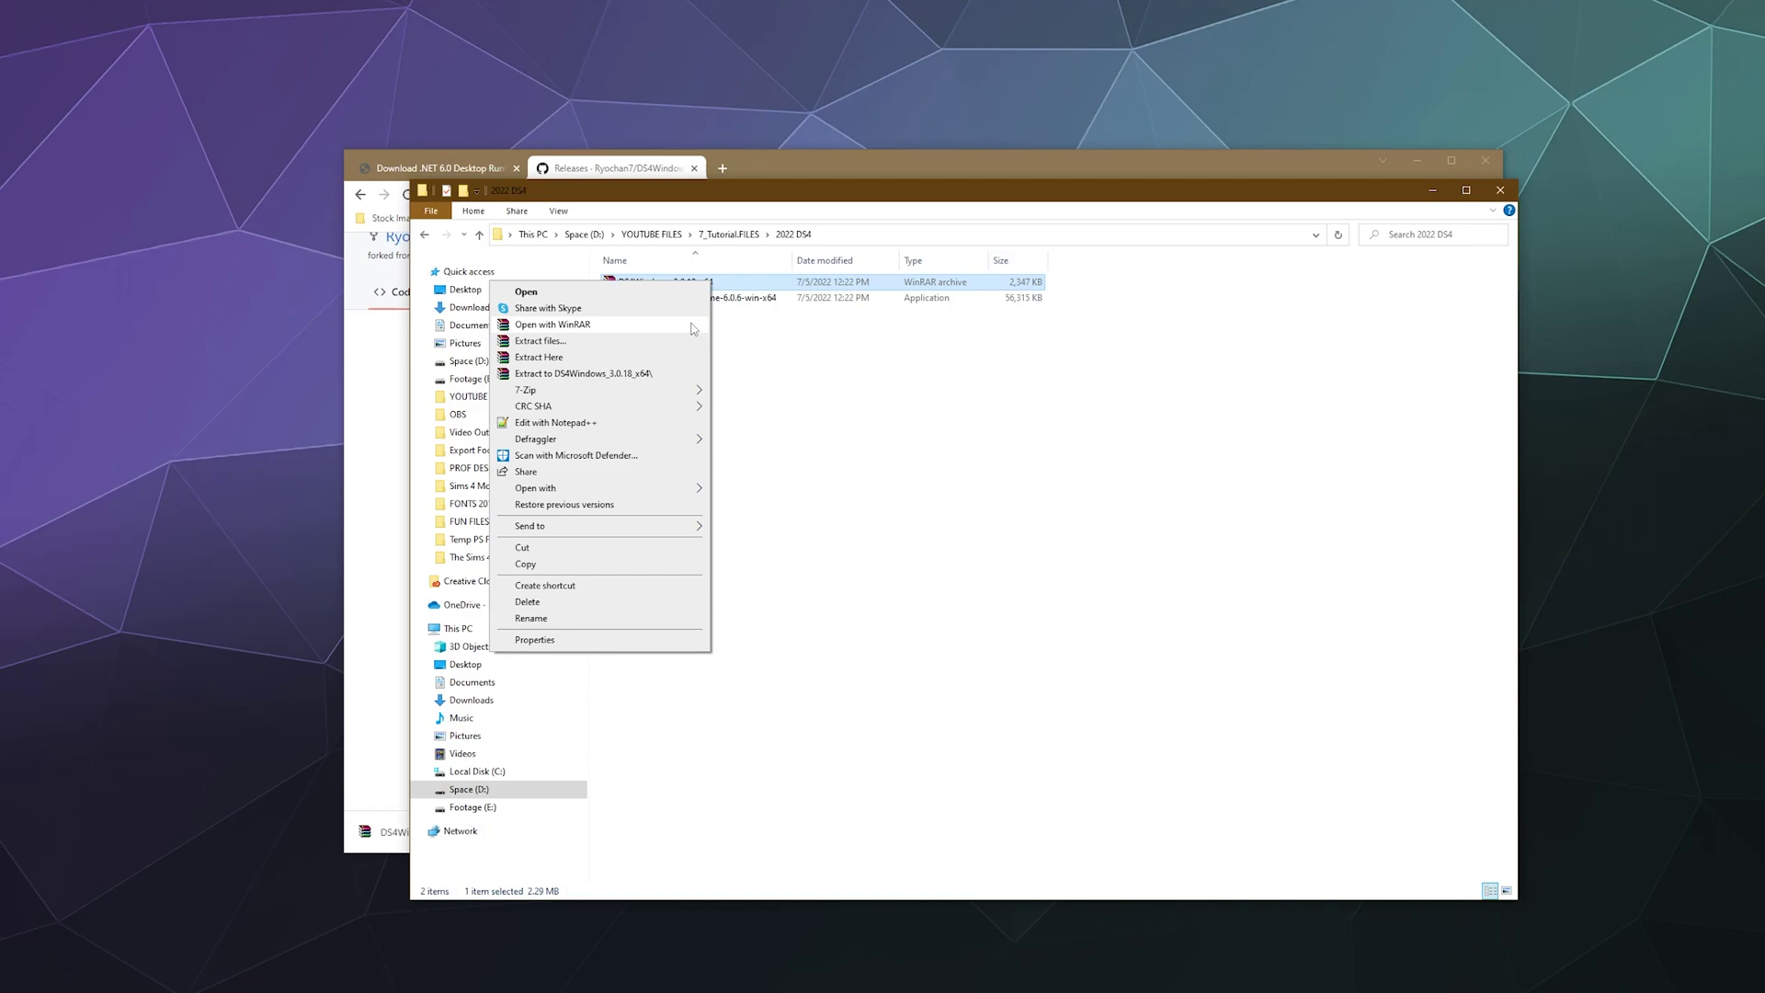
mouse_move(650, 390)
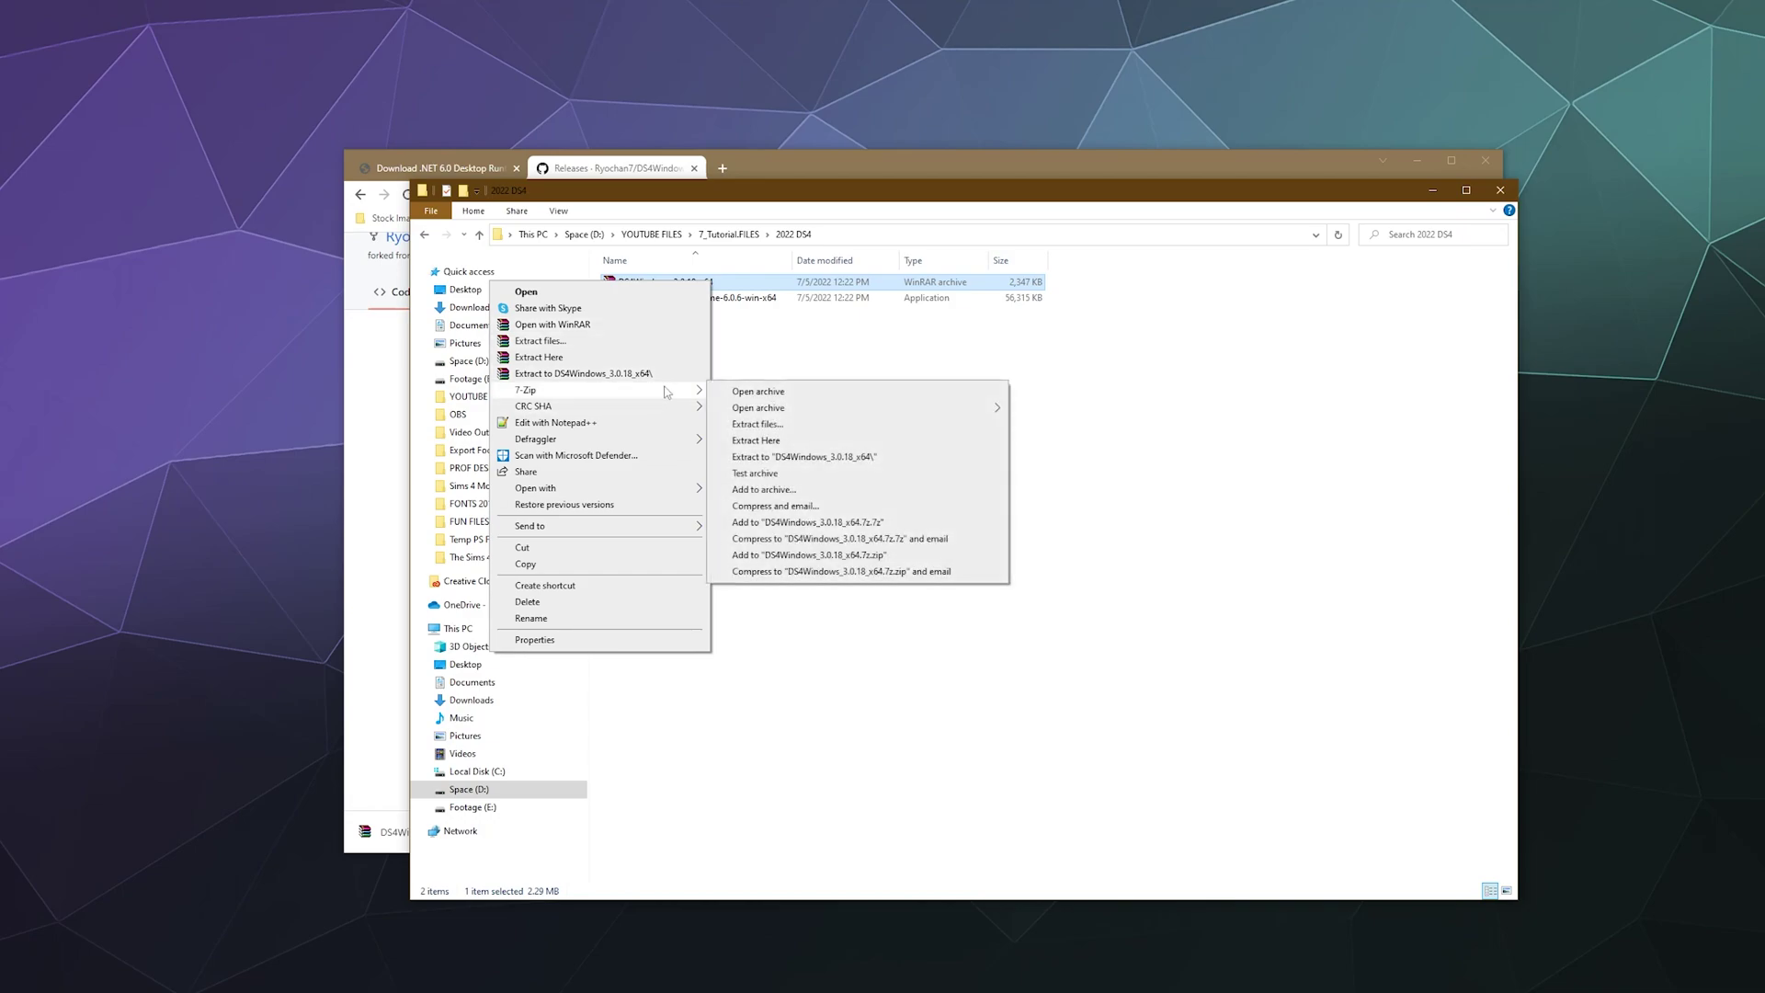
click(813, 473)
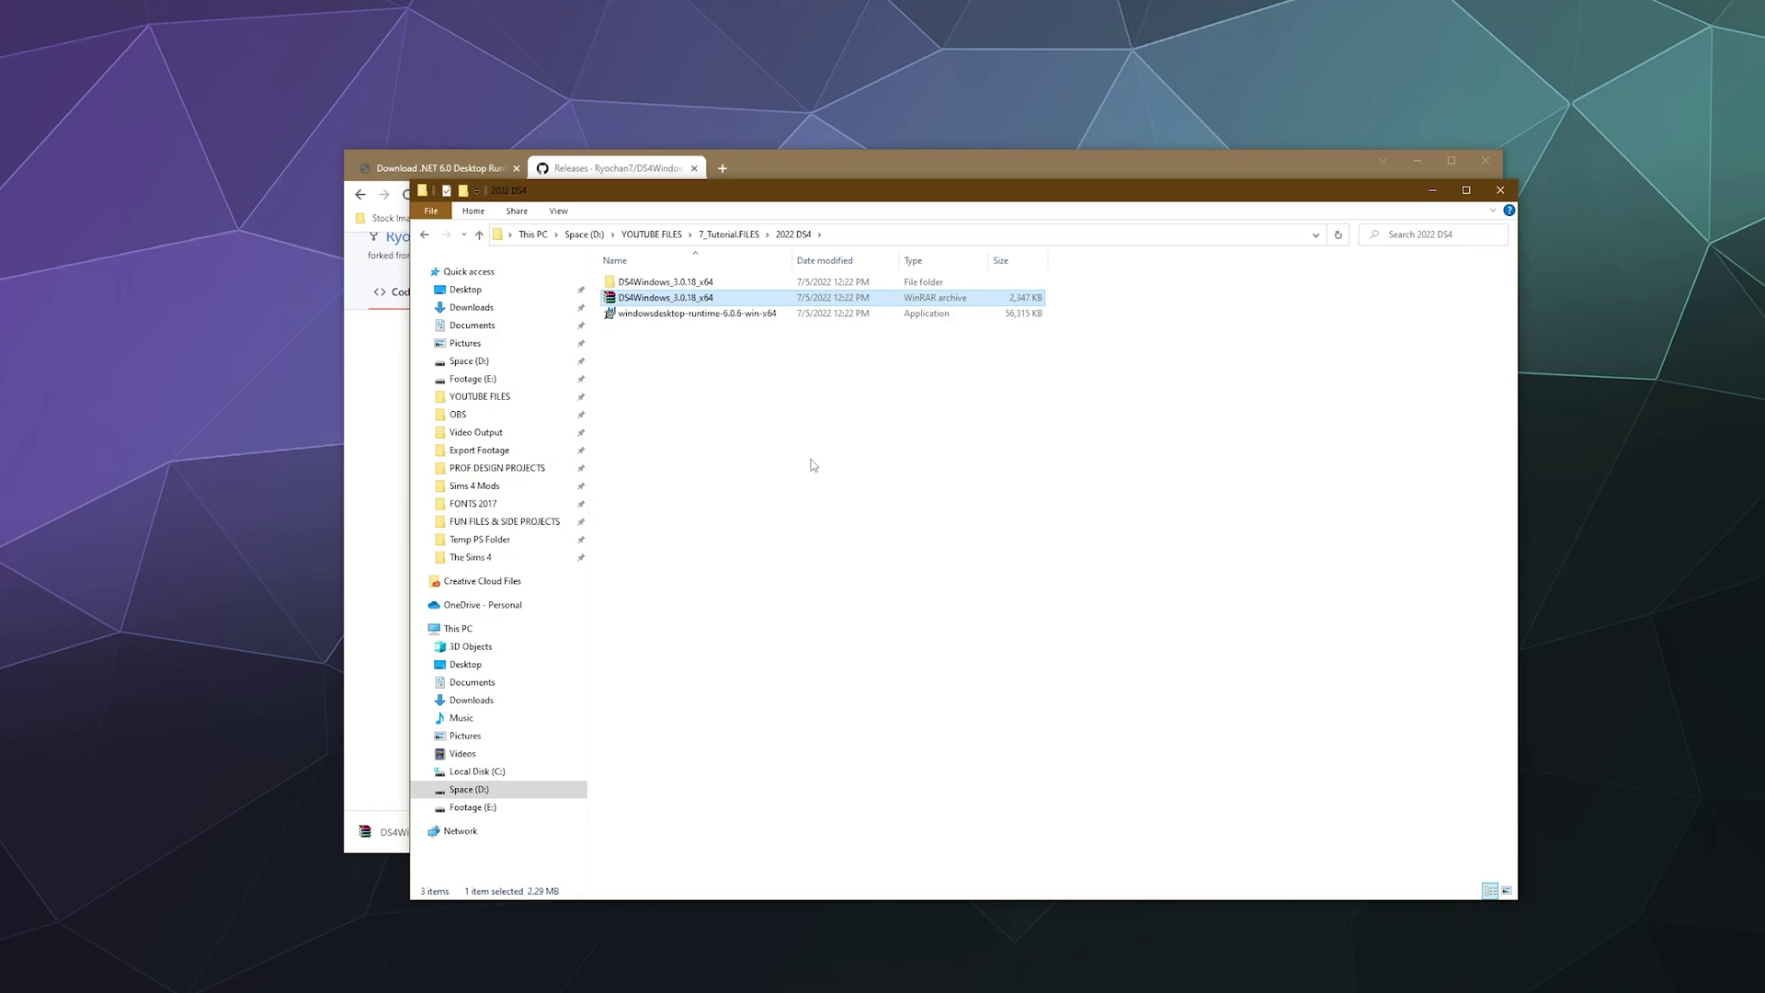
click(655, 314)
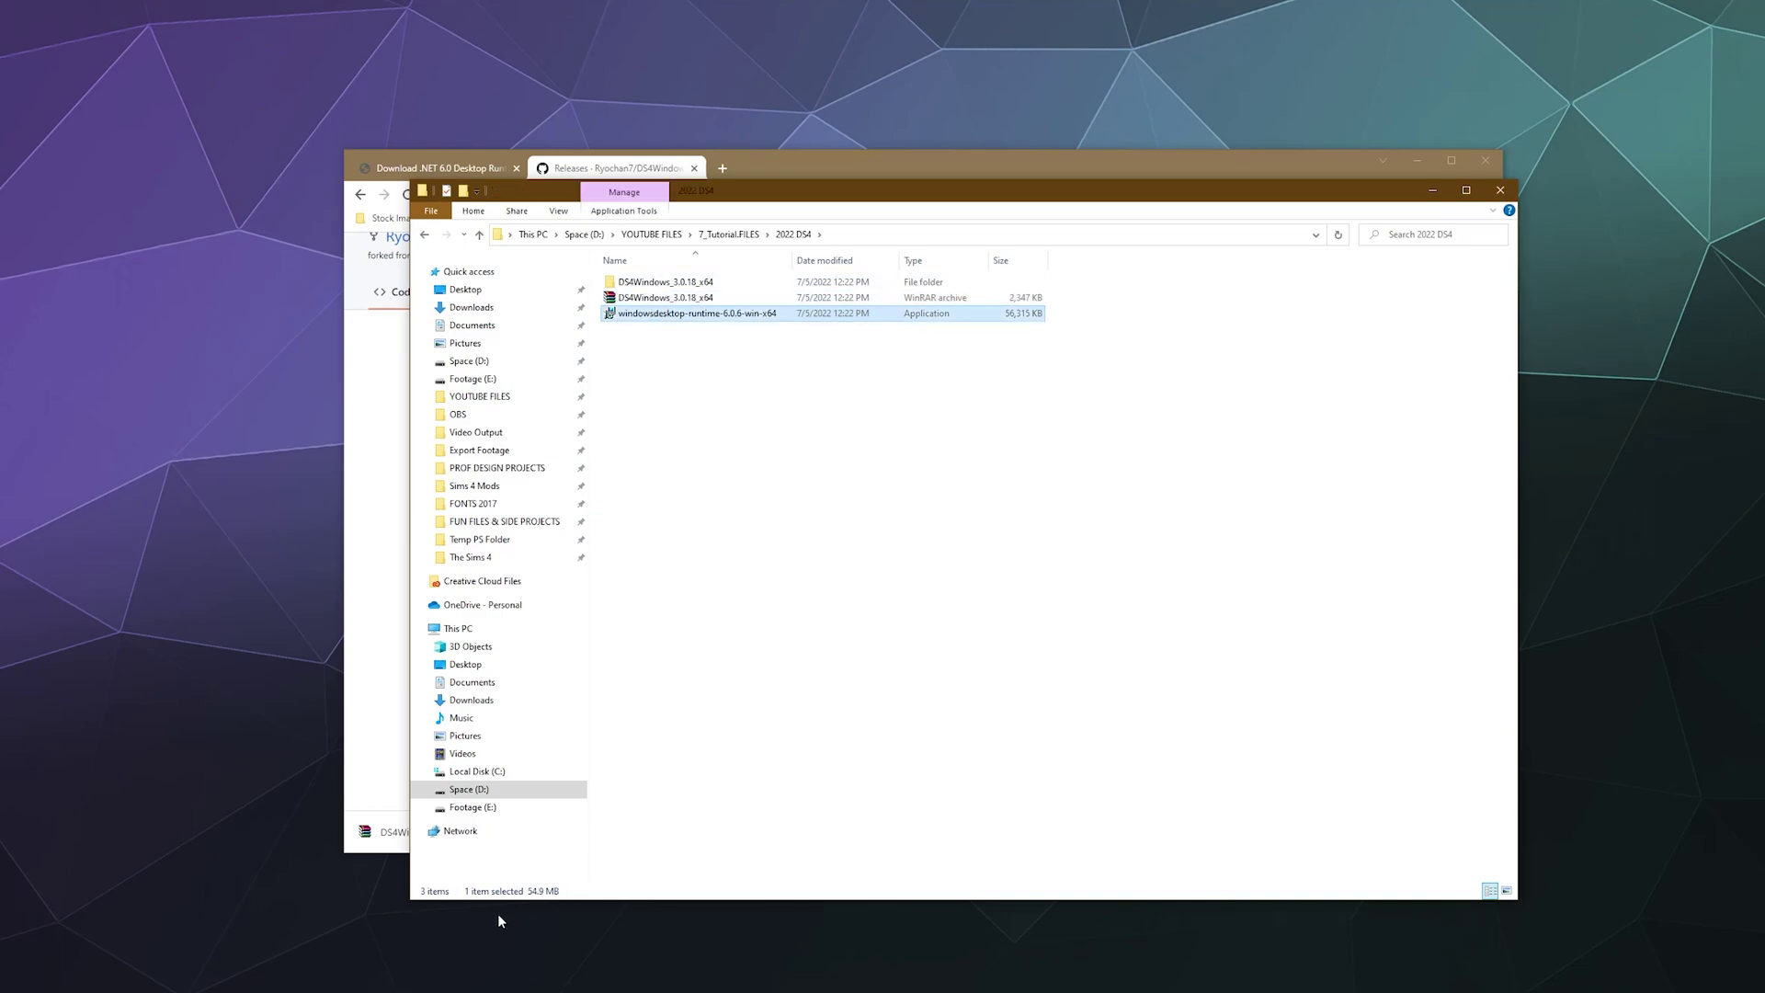
- Run windowsdesktop-runtime-6.0.6-win-x64, install Desktop Runtime 6.0.6 (x64), and close it after success
double_click(664, 316)
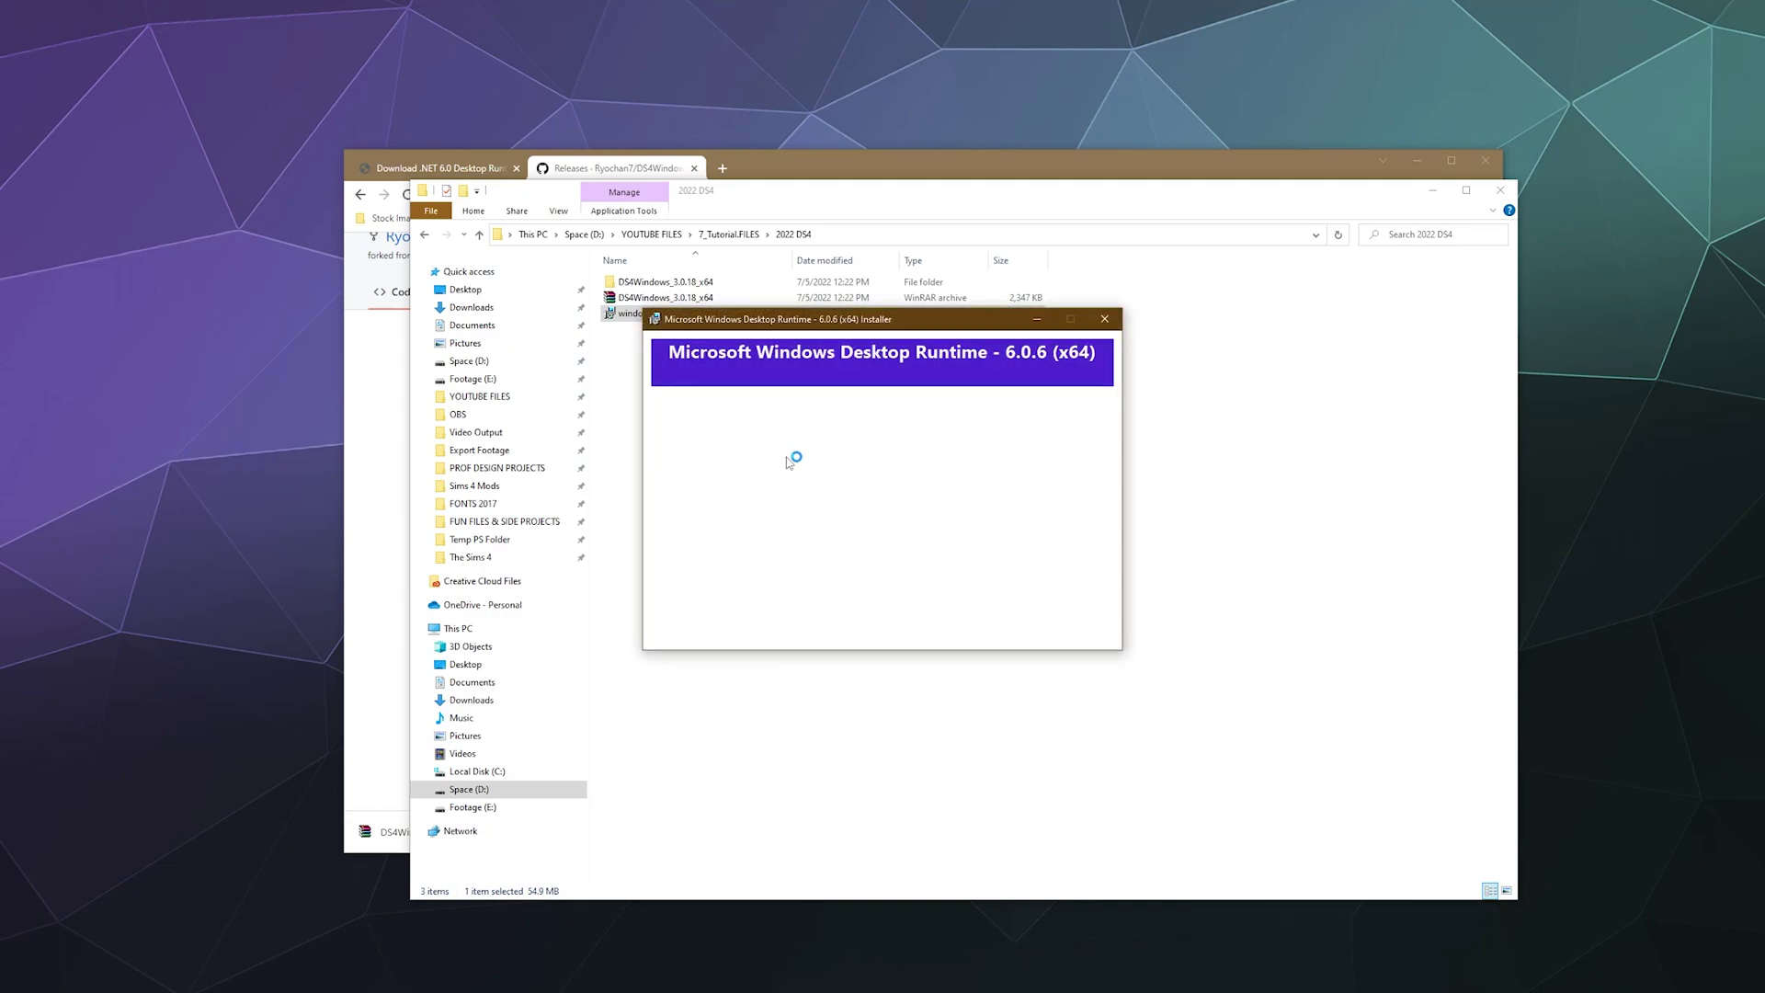
click(989, 634)
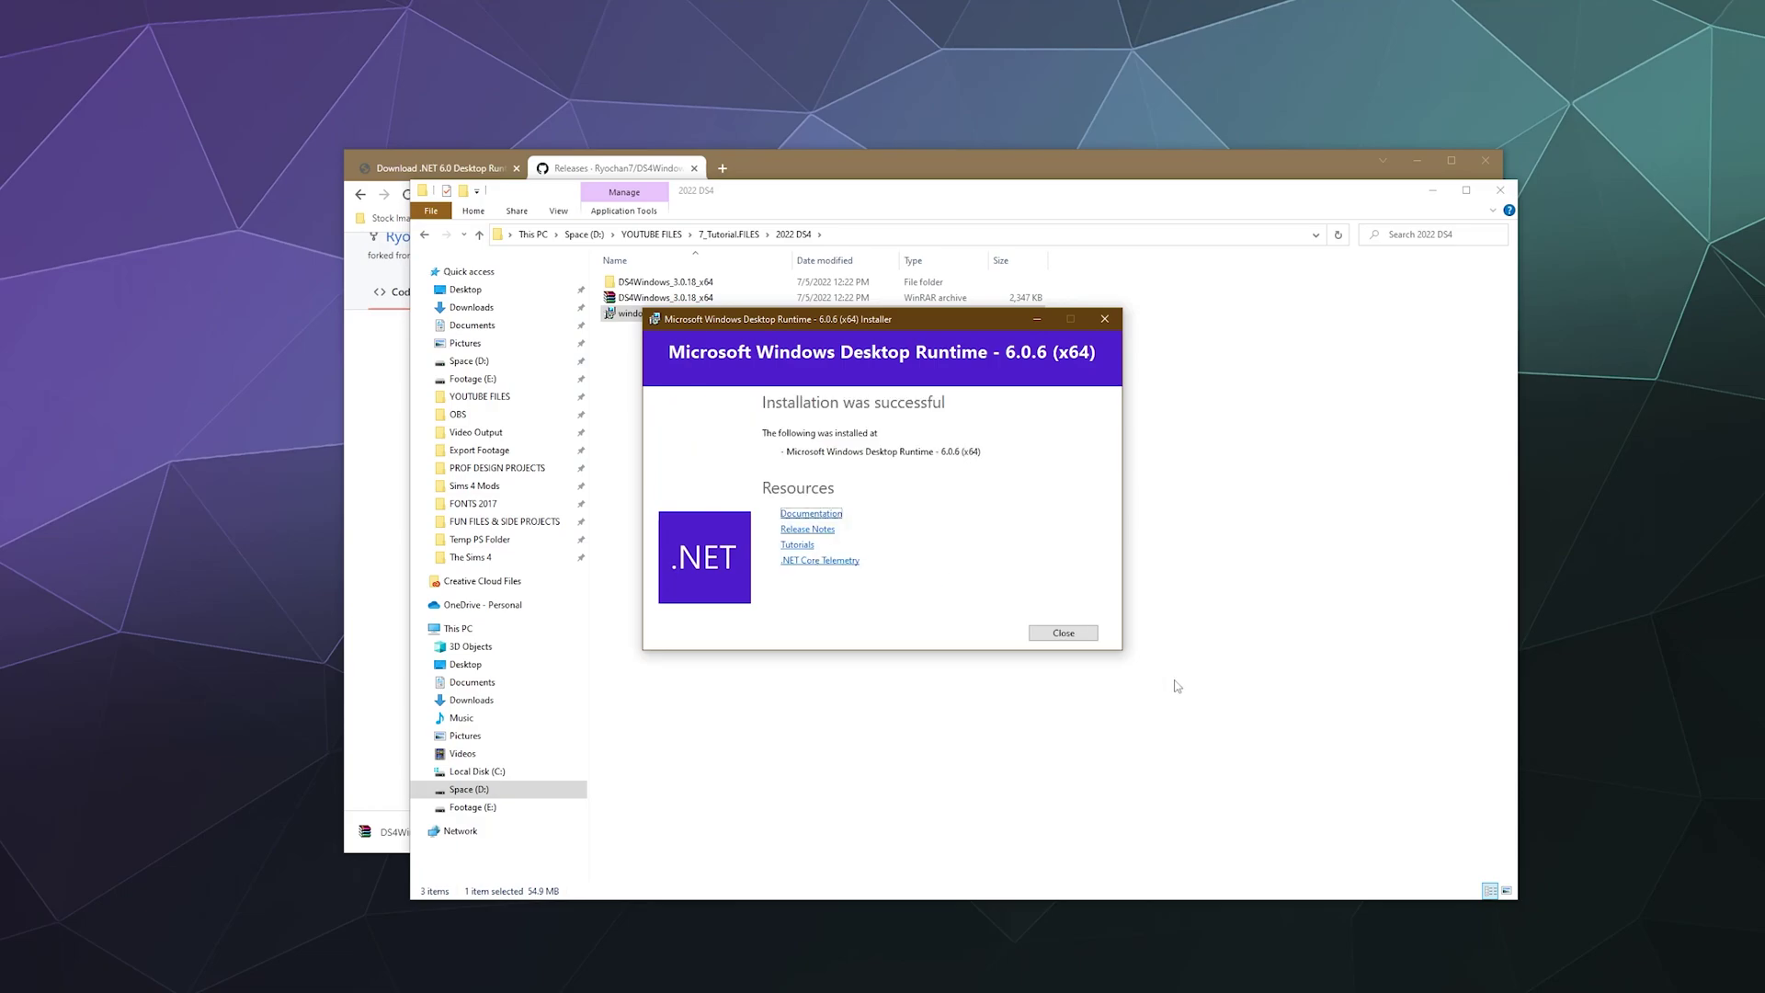
click(1064, 633)
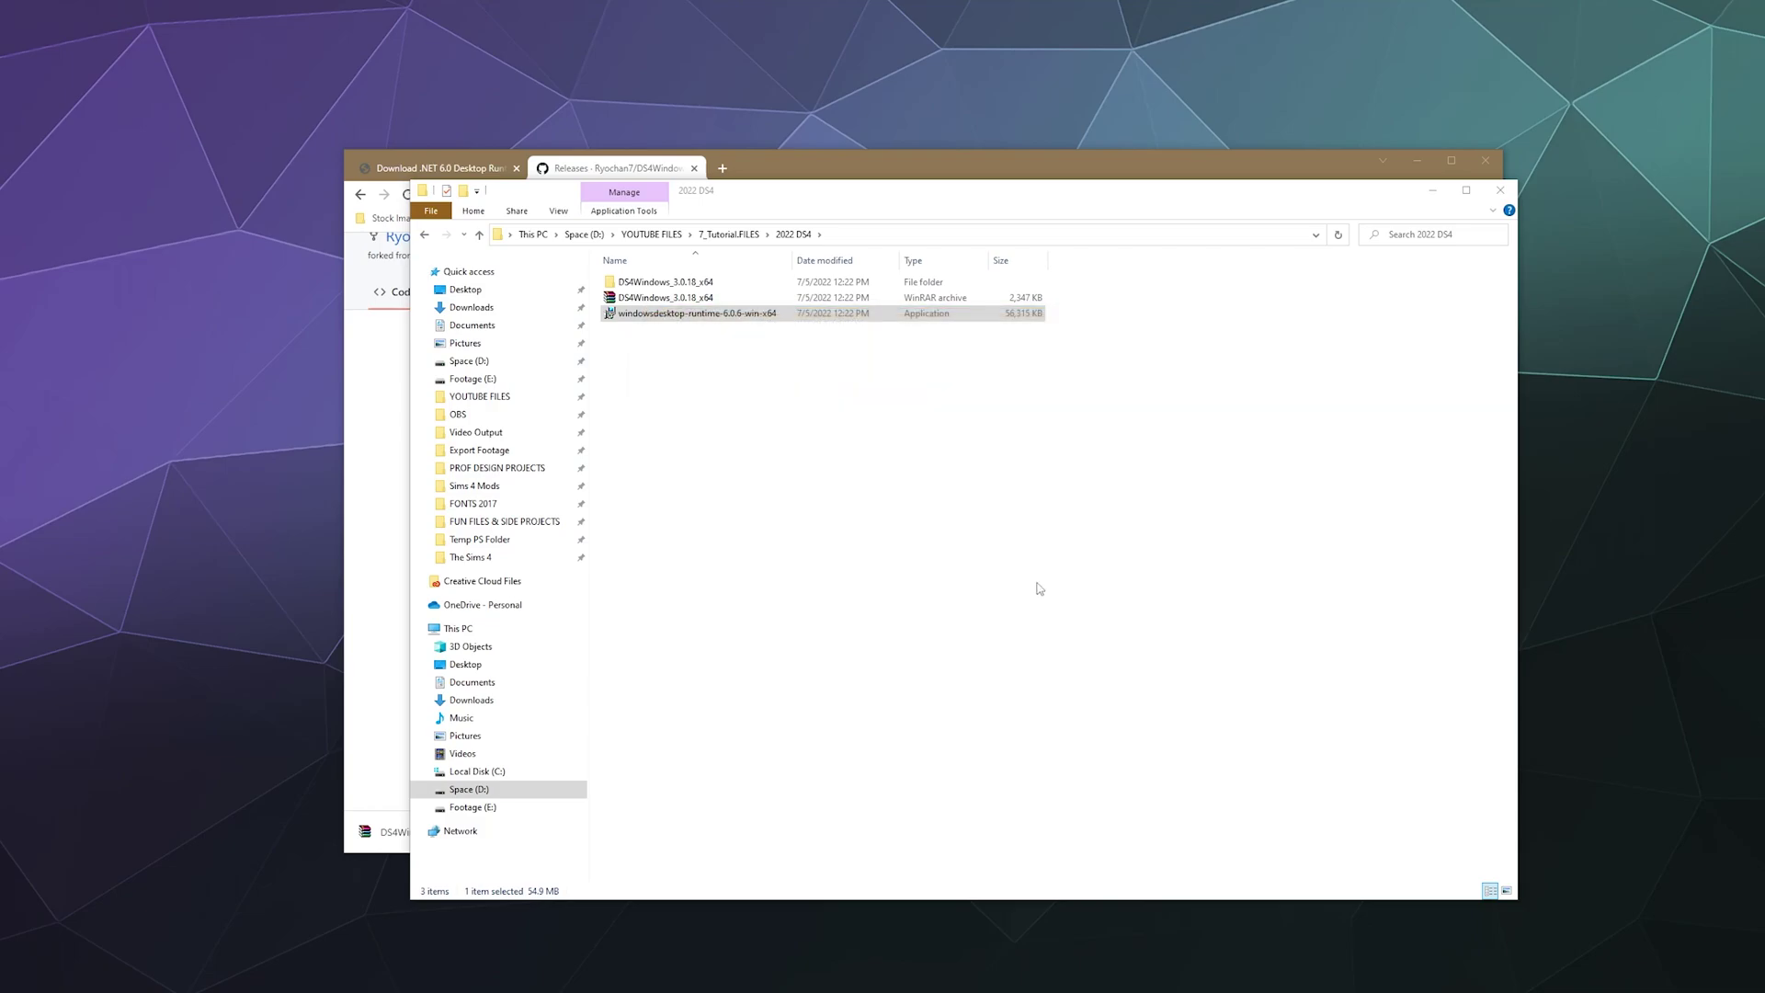
- Open DS4Windows_3.0.18_x64 > DS4Windows and launch the DS4Windows application
double_click(650, 285)
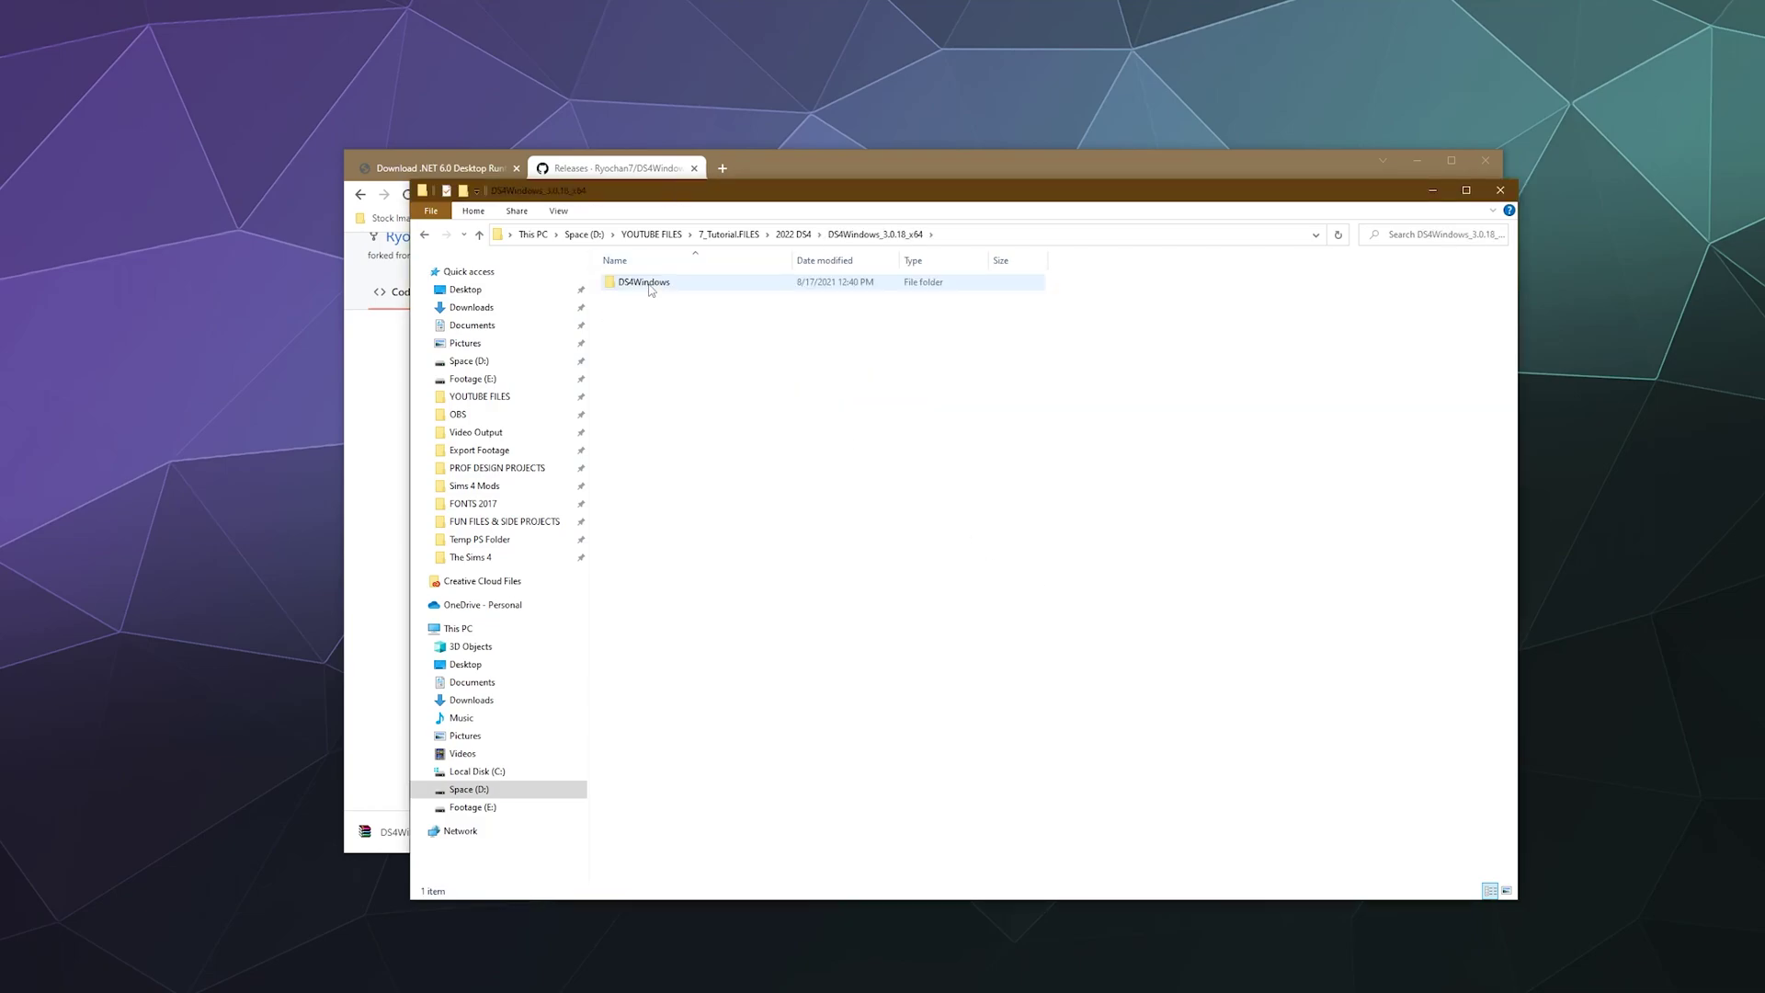
double_click(650, 285)
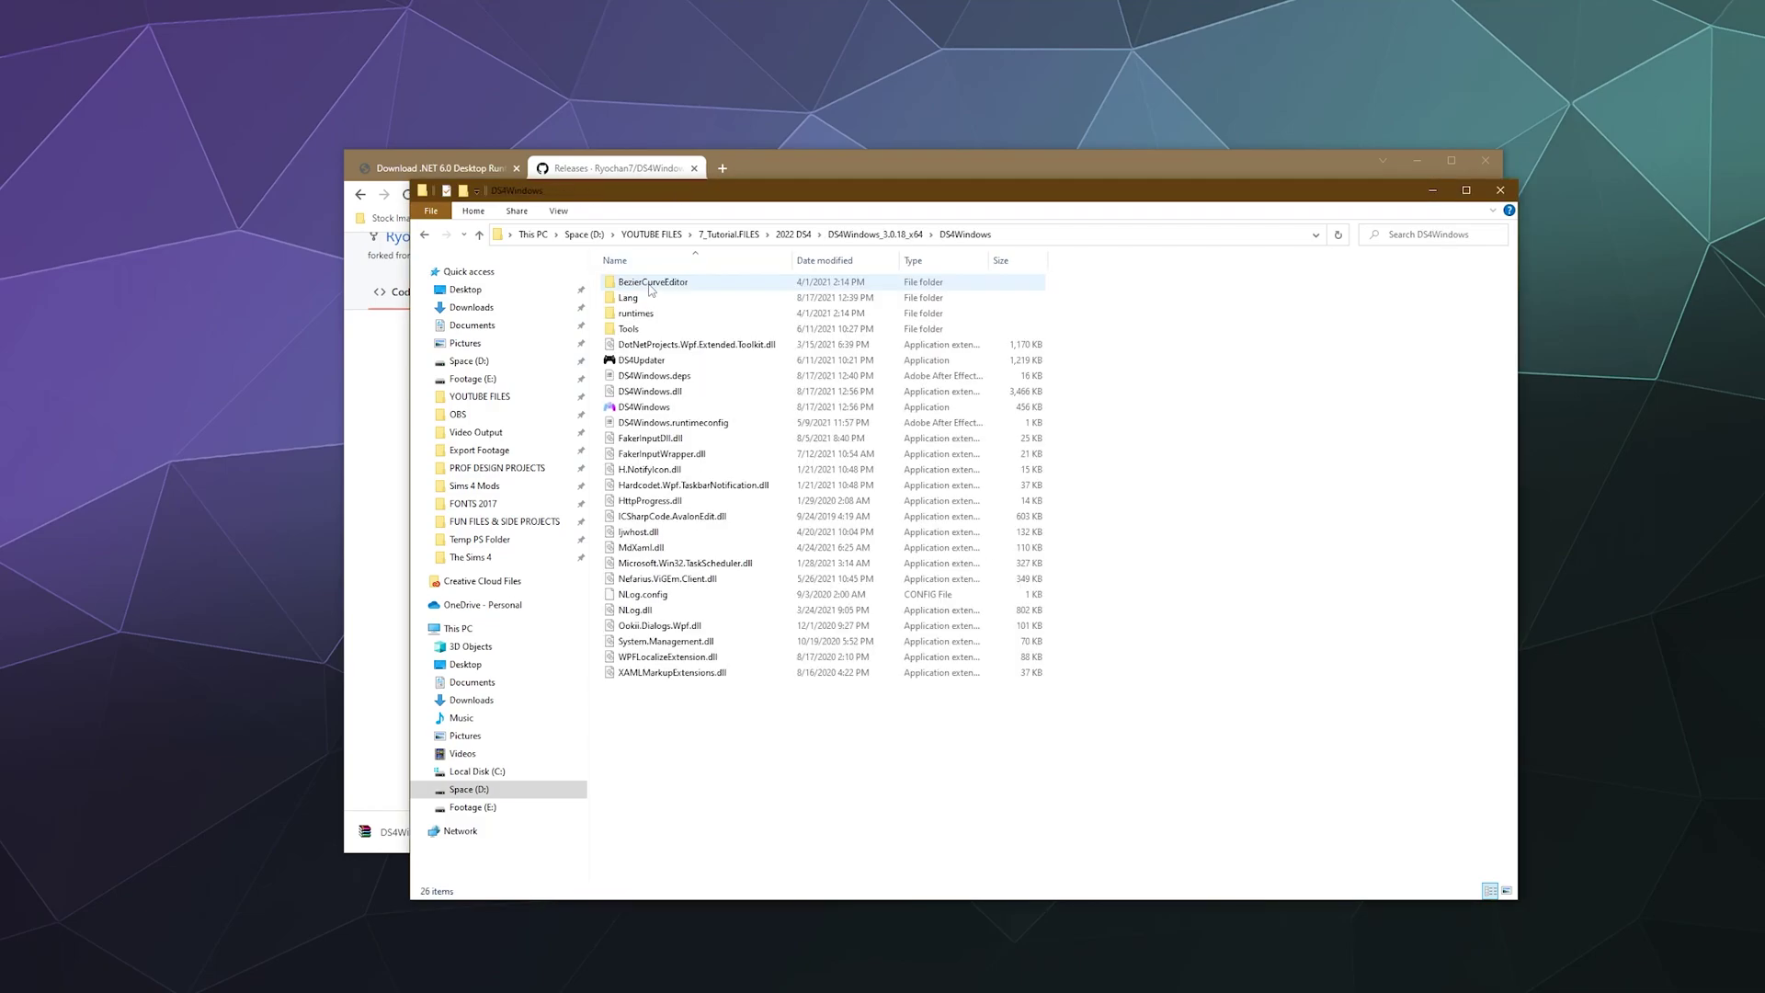
double_click(614, 410)
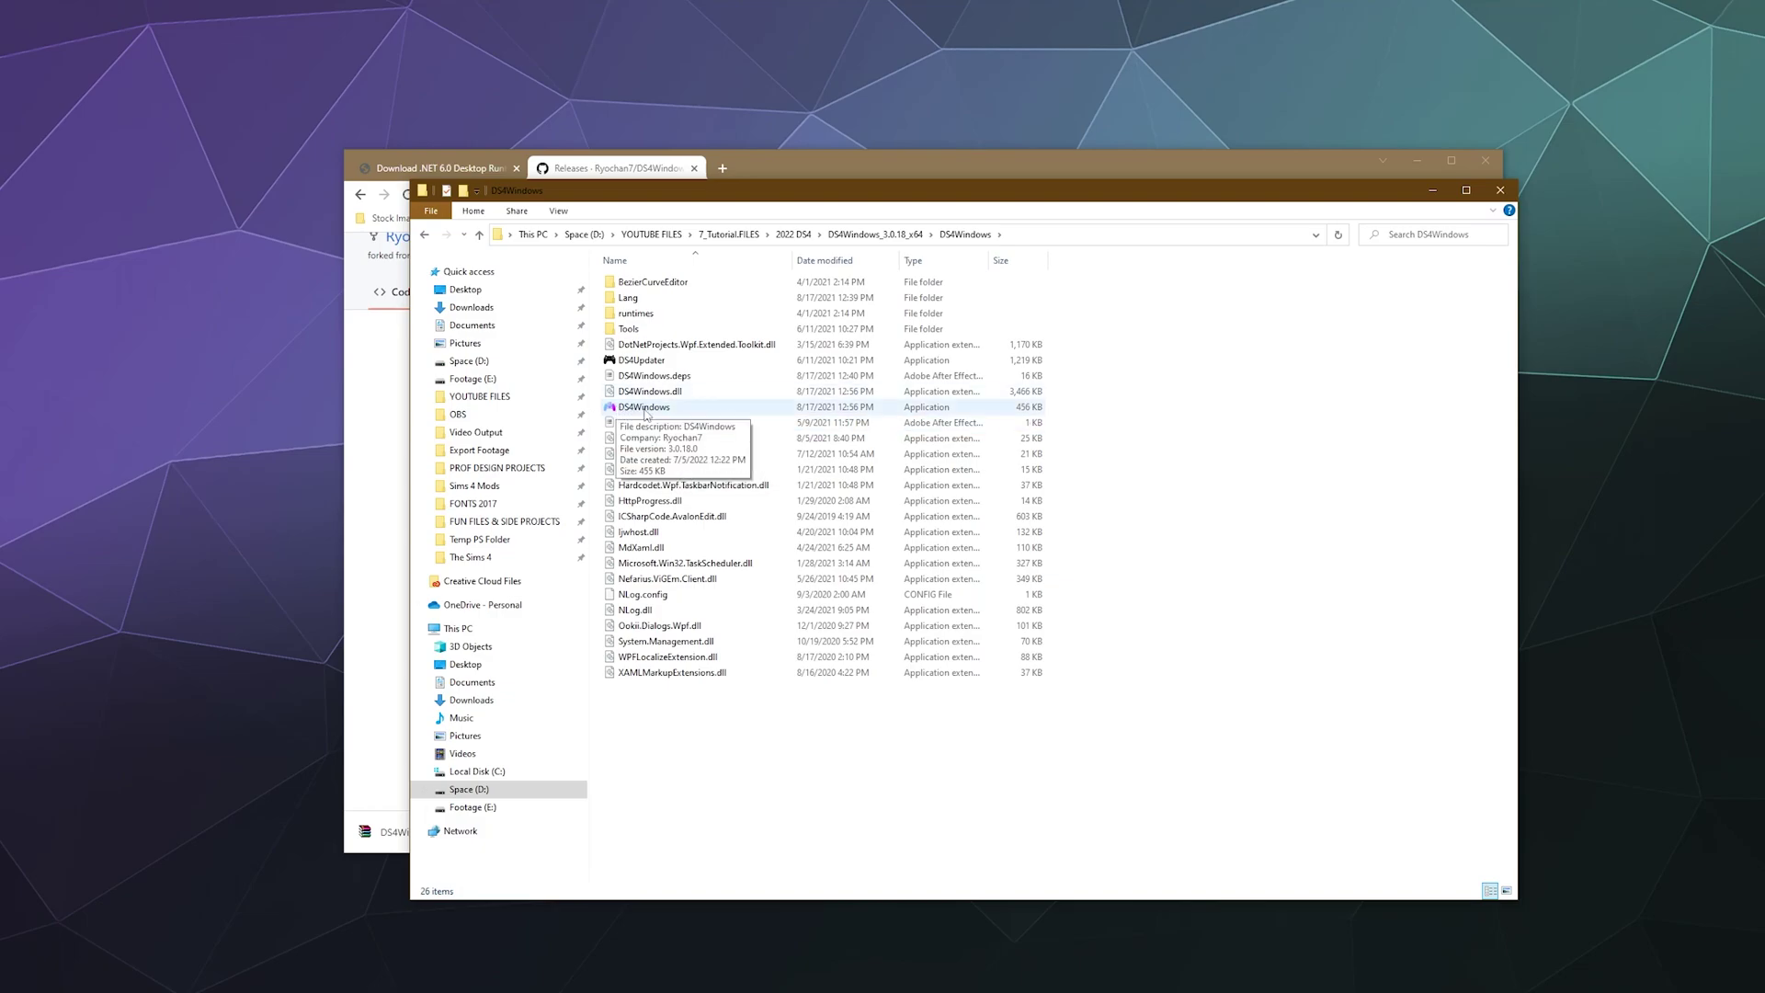
click(651, 410)
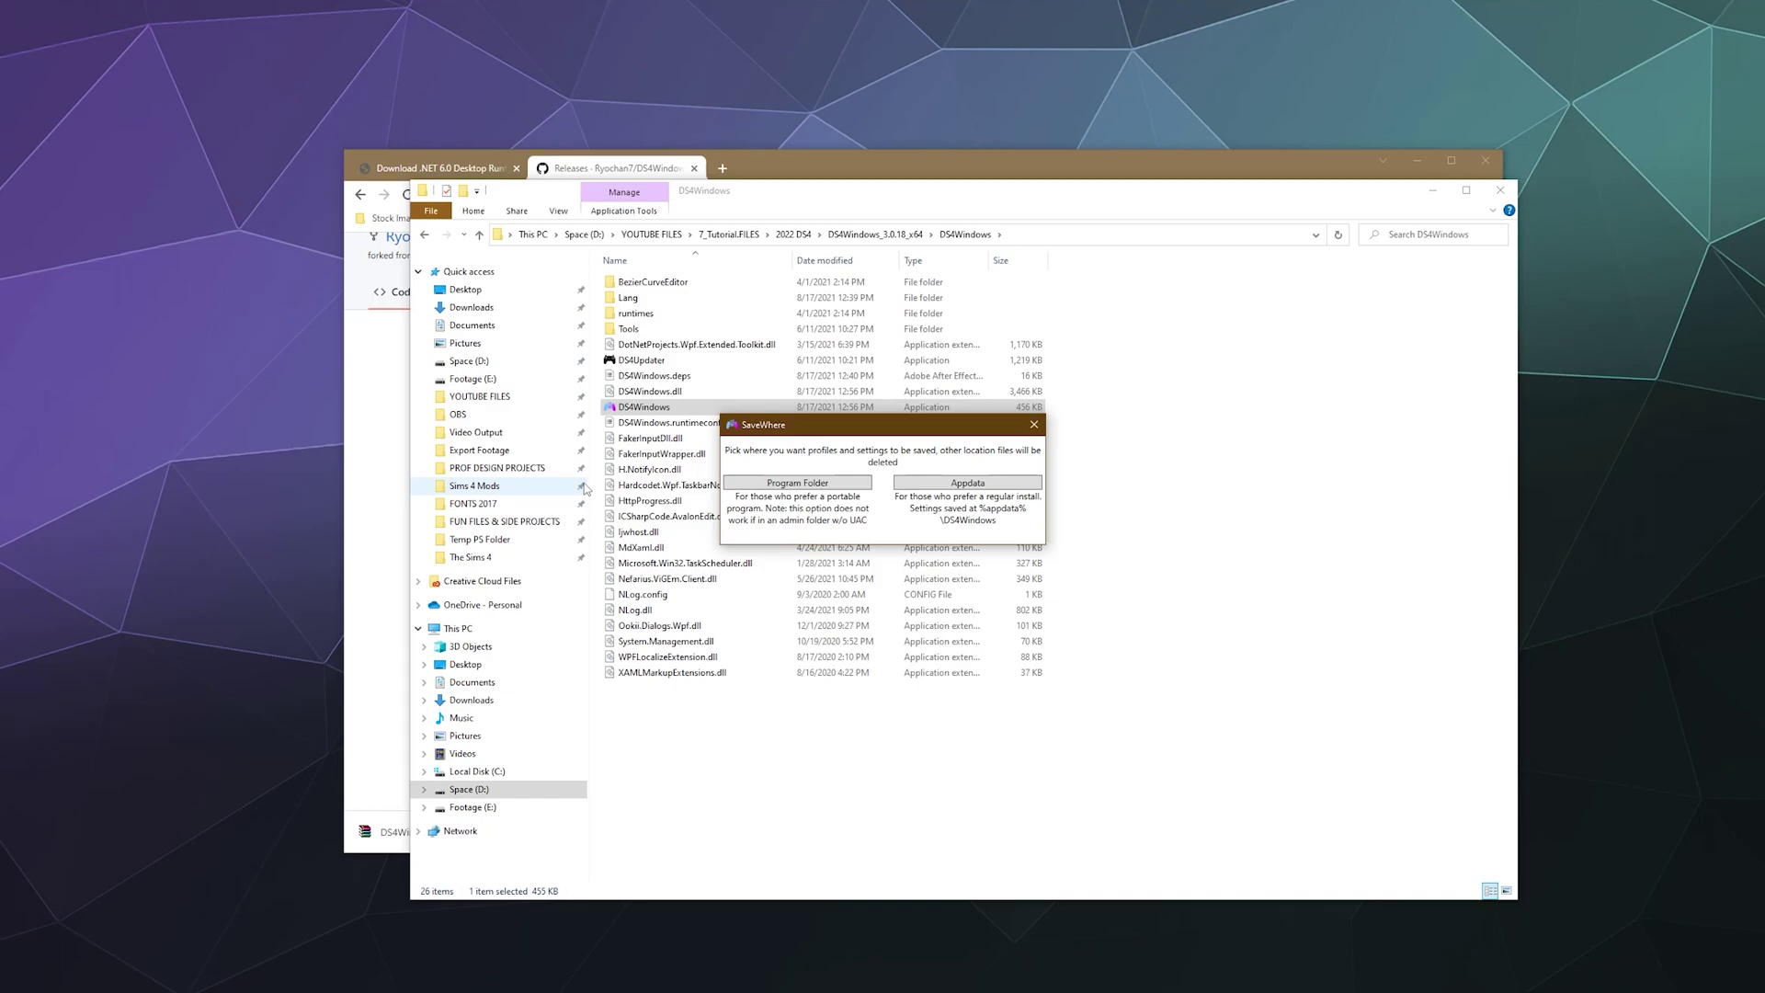
- Choose Program Folder for saving profiles and settings, then center the DS4Windows window
click(812, 483)
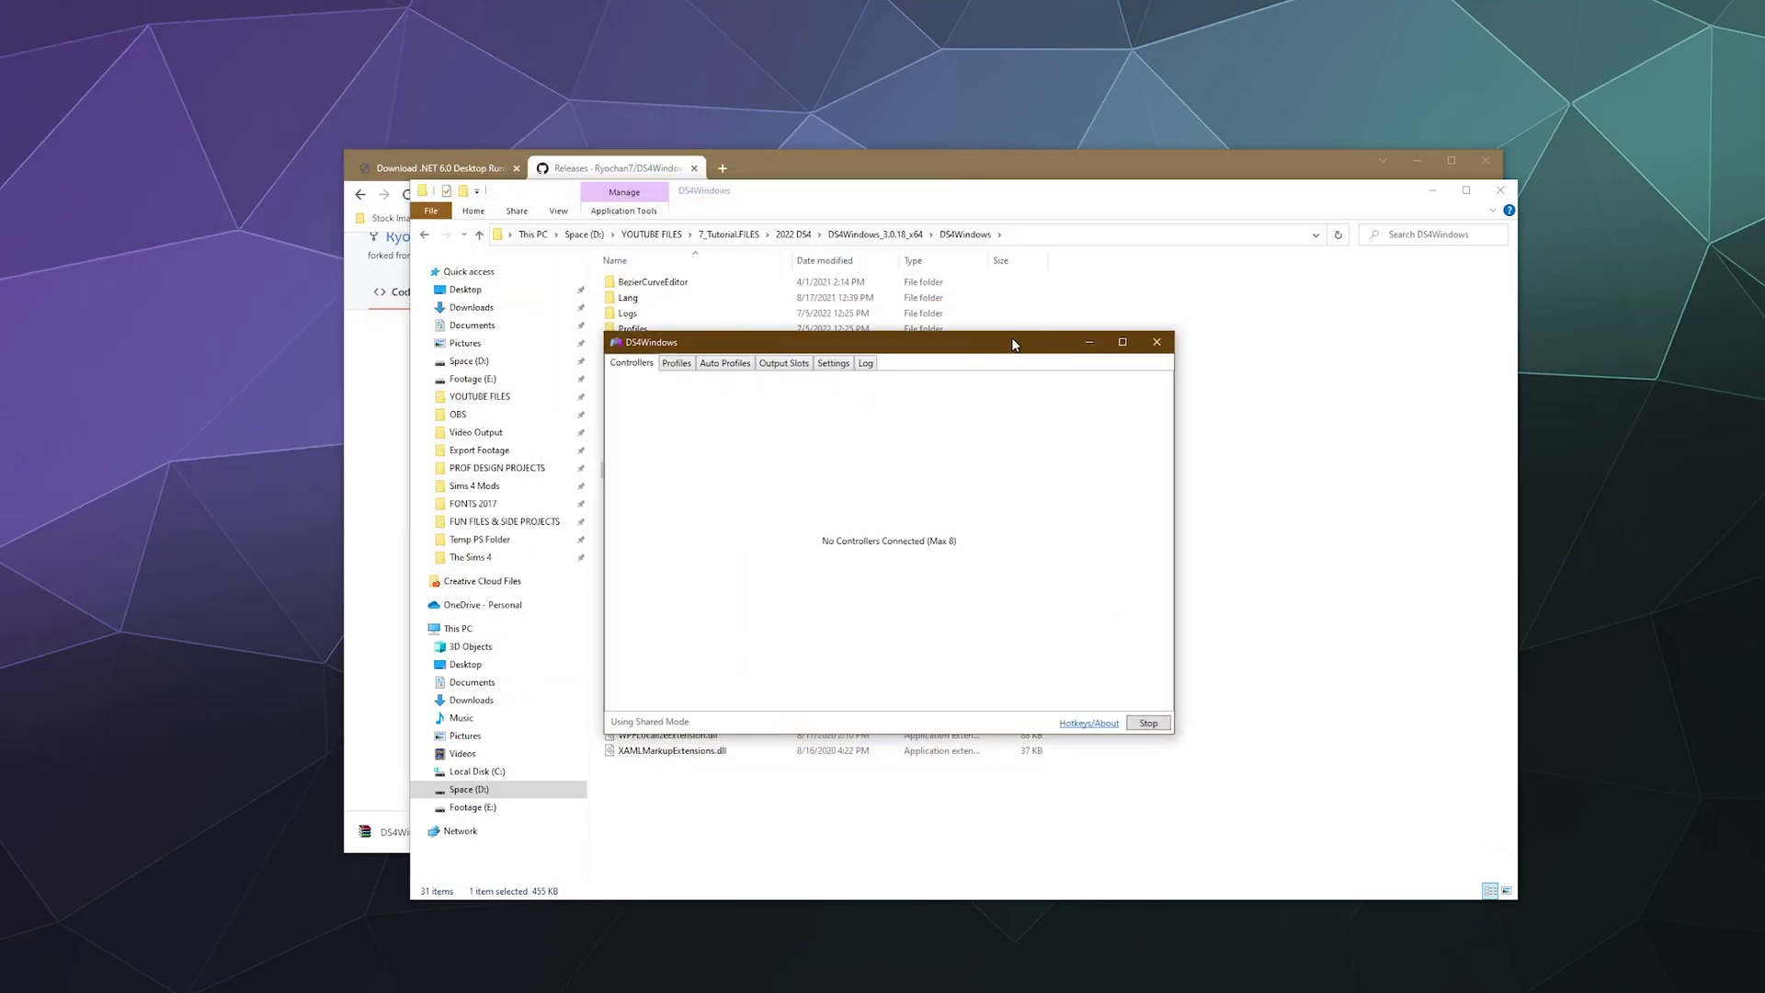
drag(1014, 344, 1058, 329)
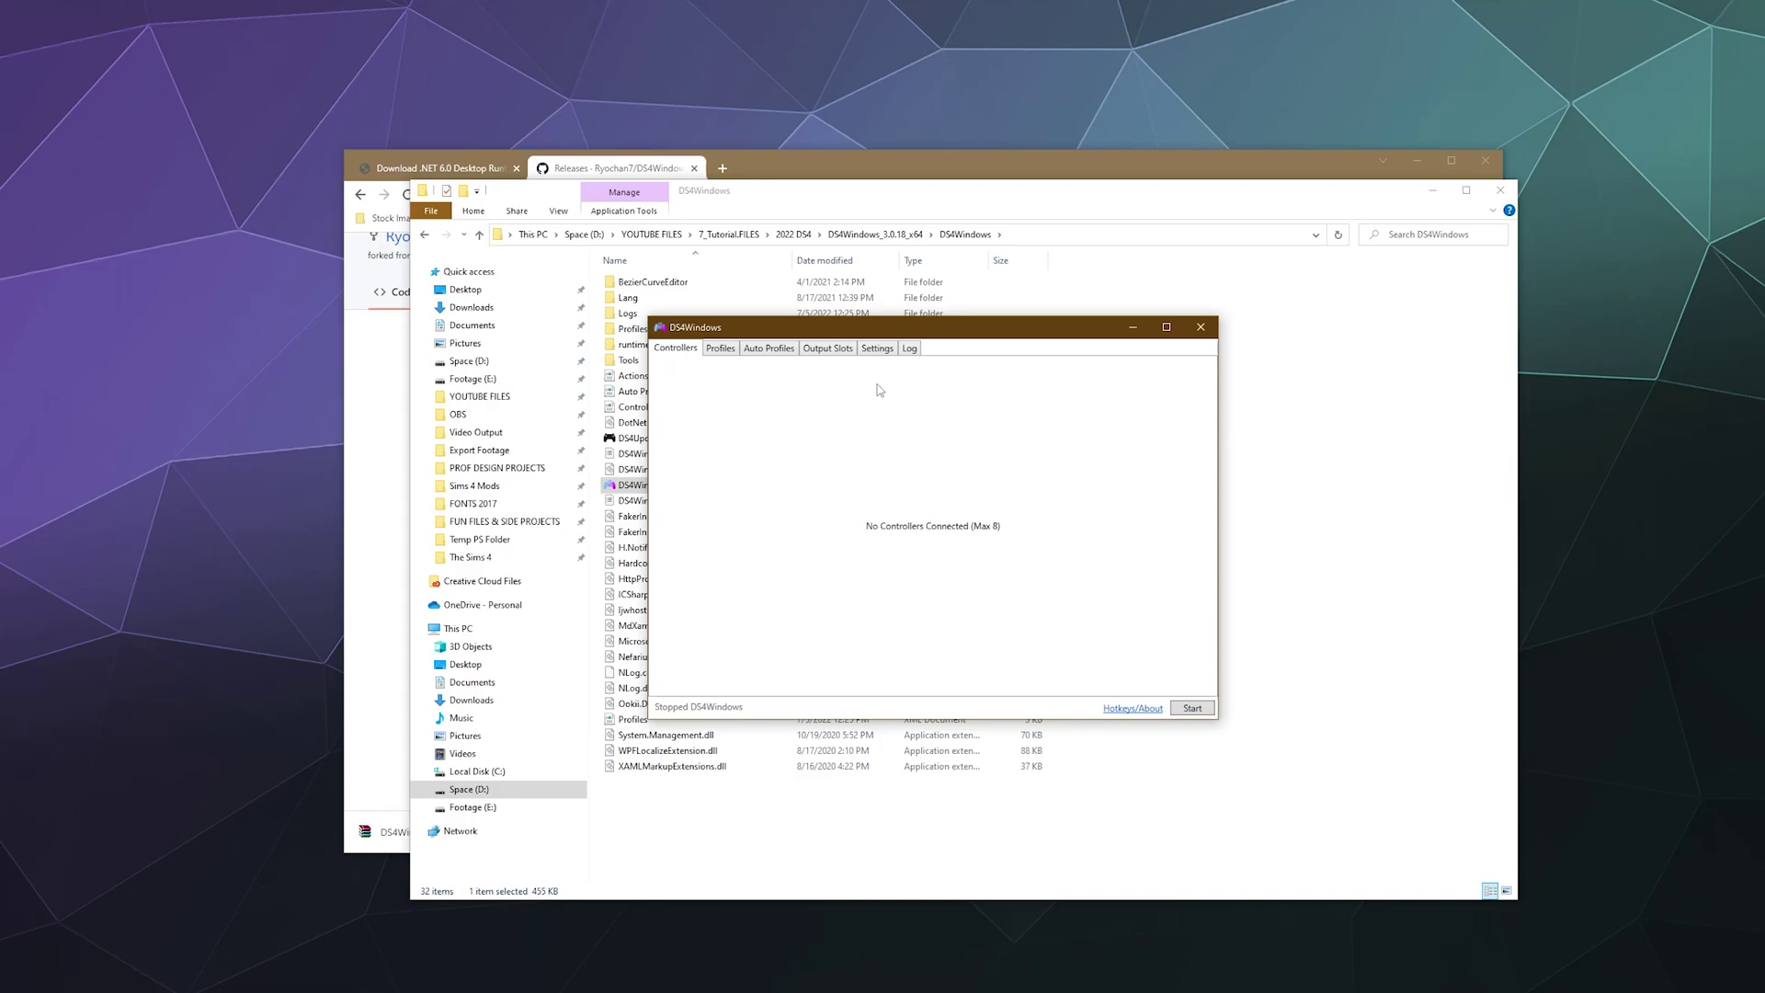
click(876, 349)
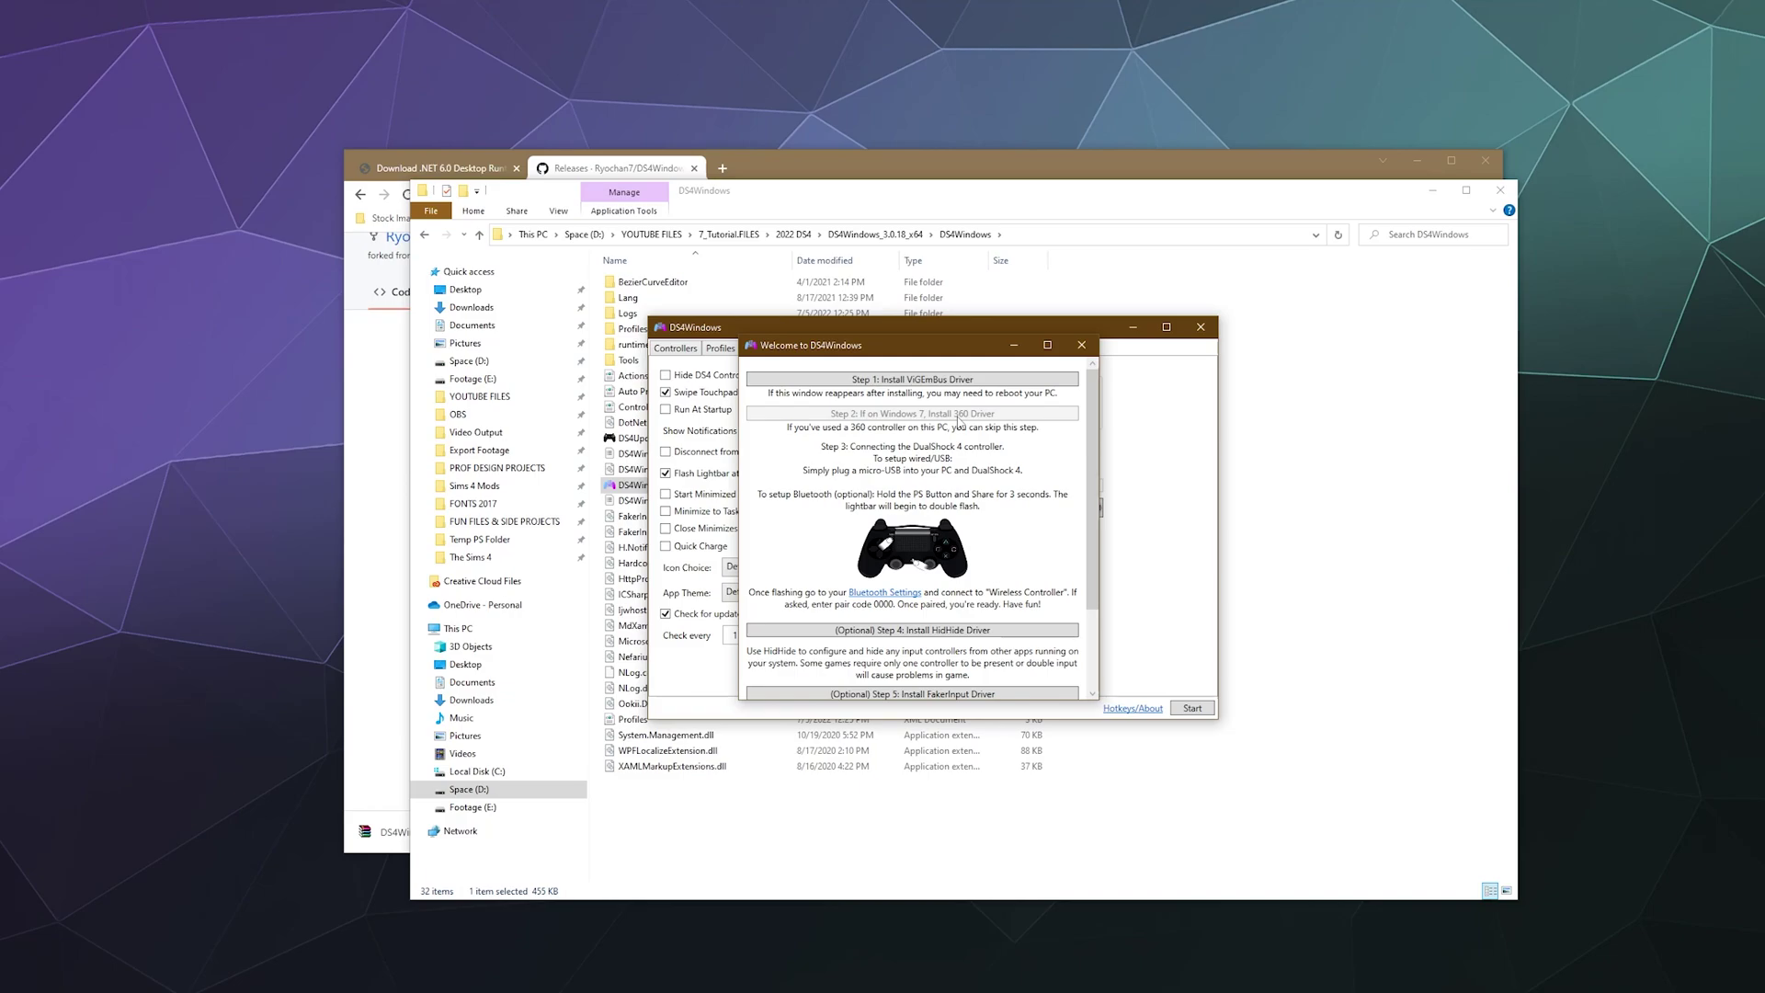
scroll(947, 524, down, 3)
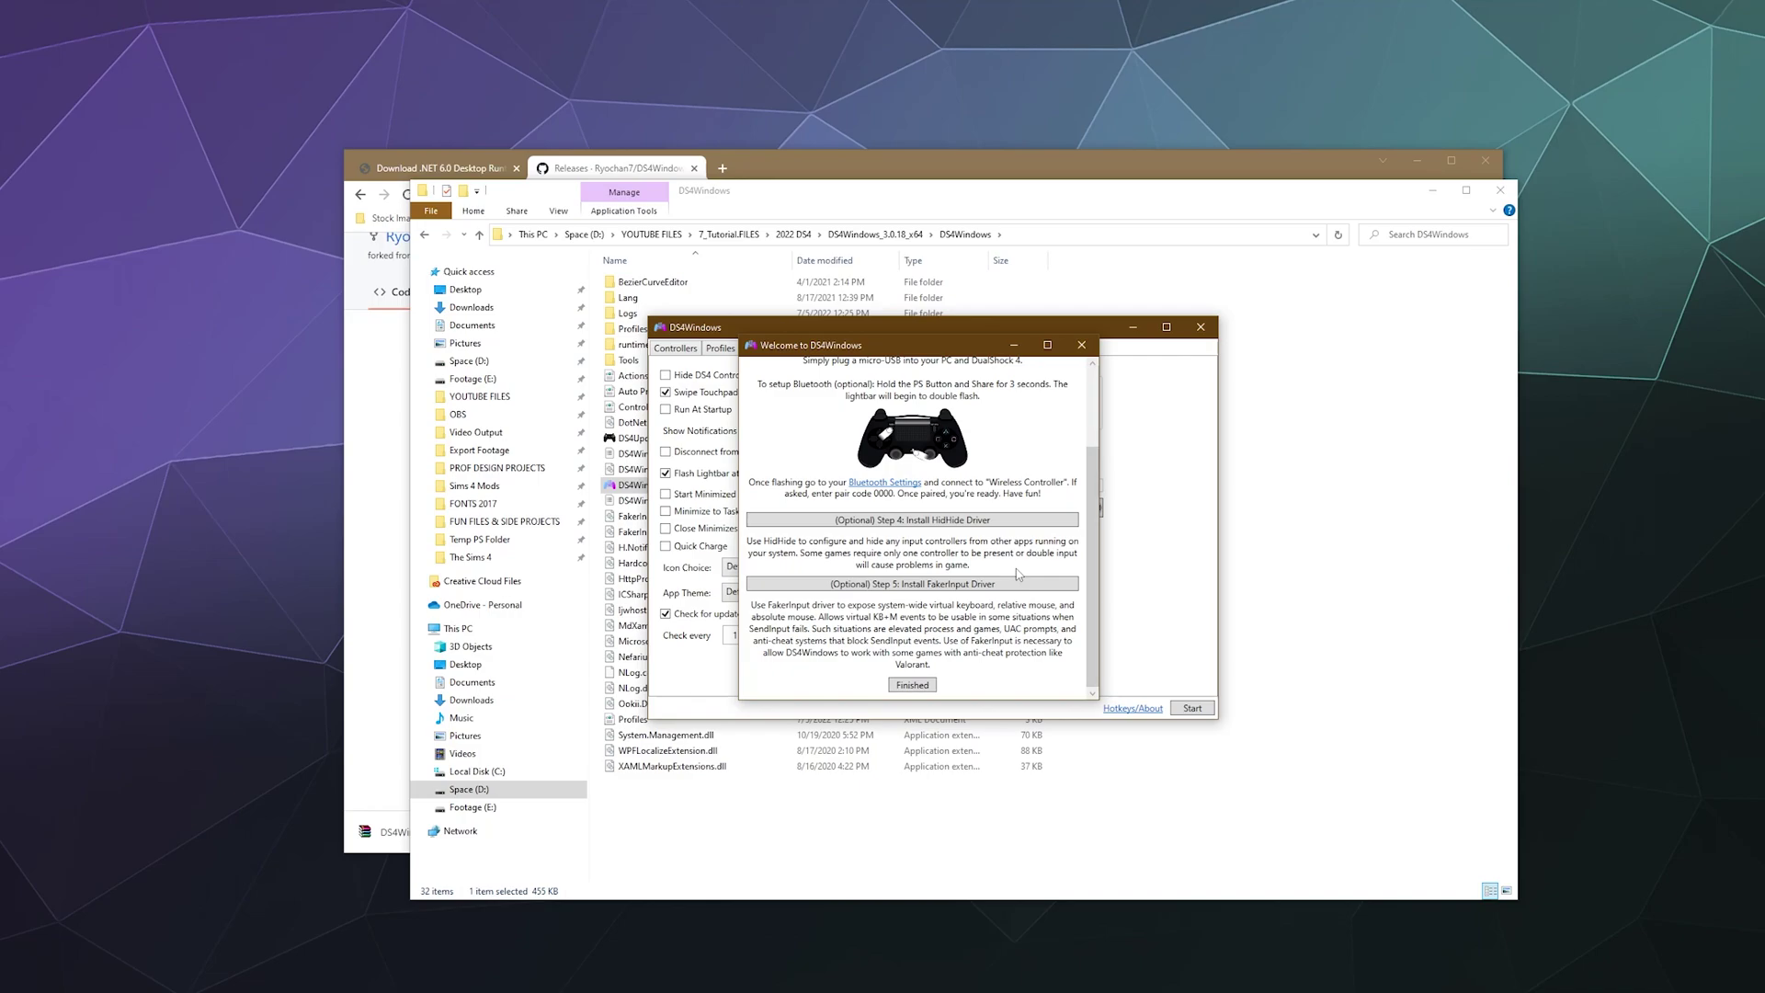
scroll(930, 478, up, 3)
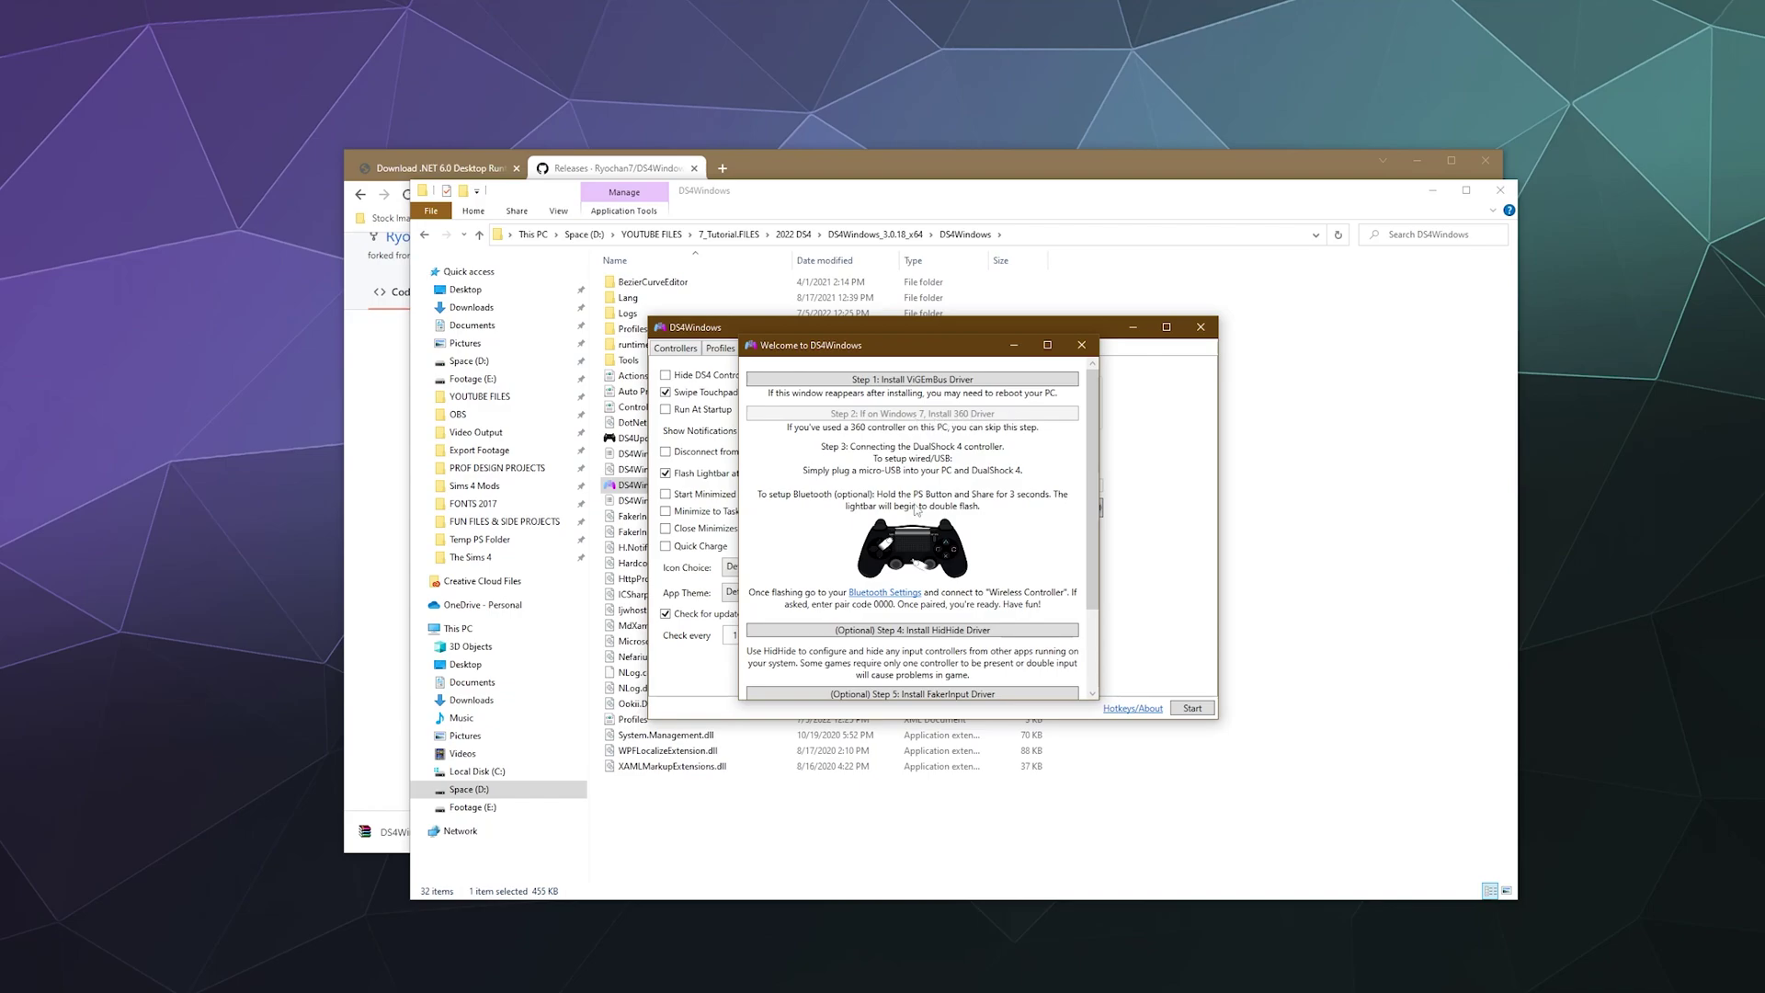
scroll(915, 701, down, 3)
- Finish the driver setup guide, then start DS4Windows on the Controllers tab to detect the DualSense
click(916, 690)
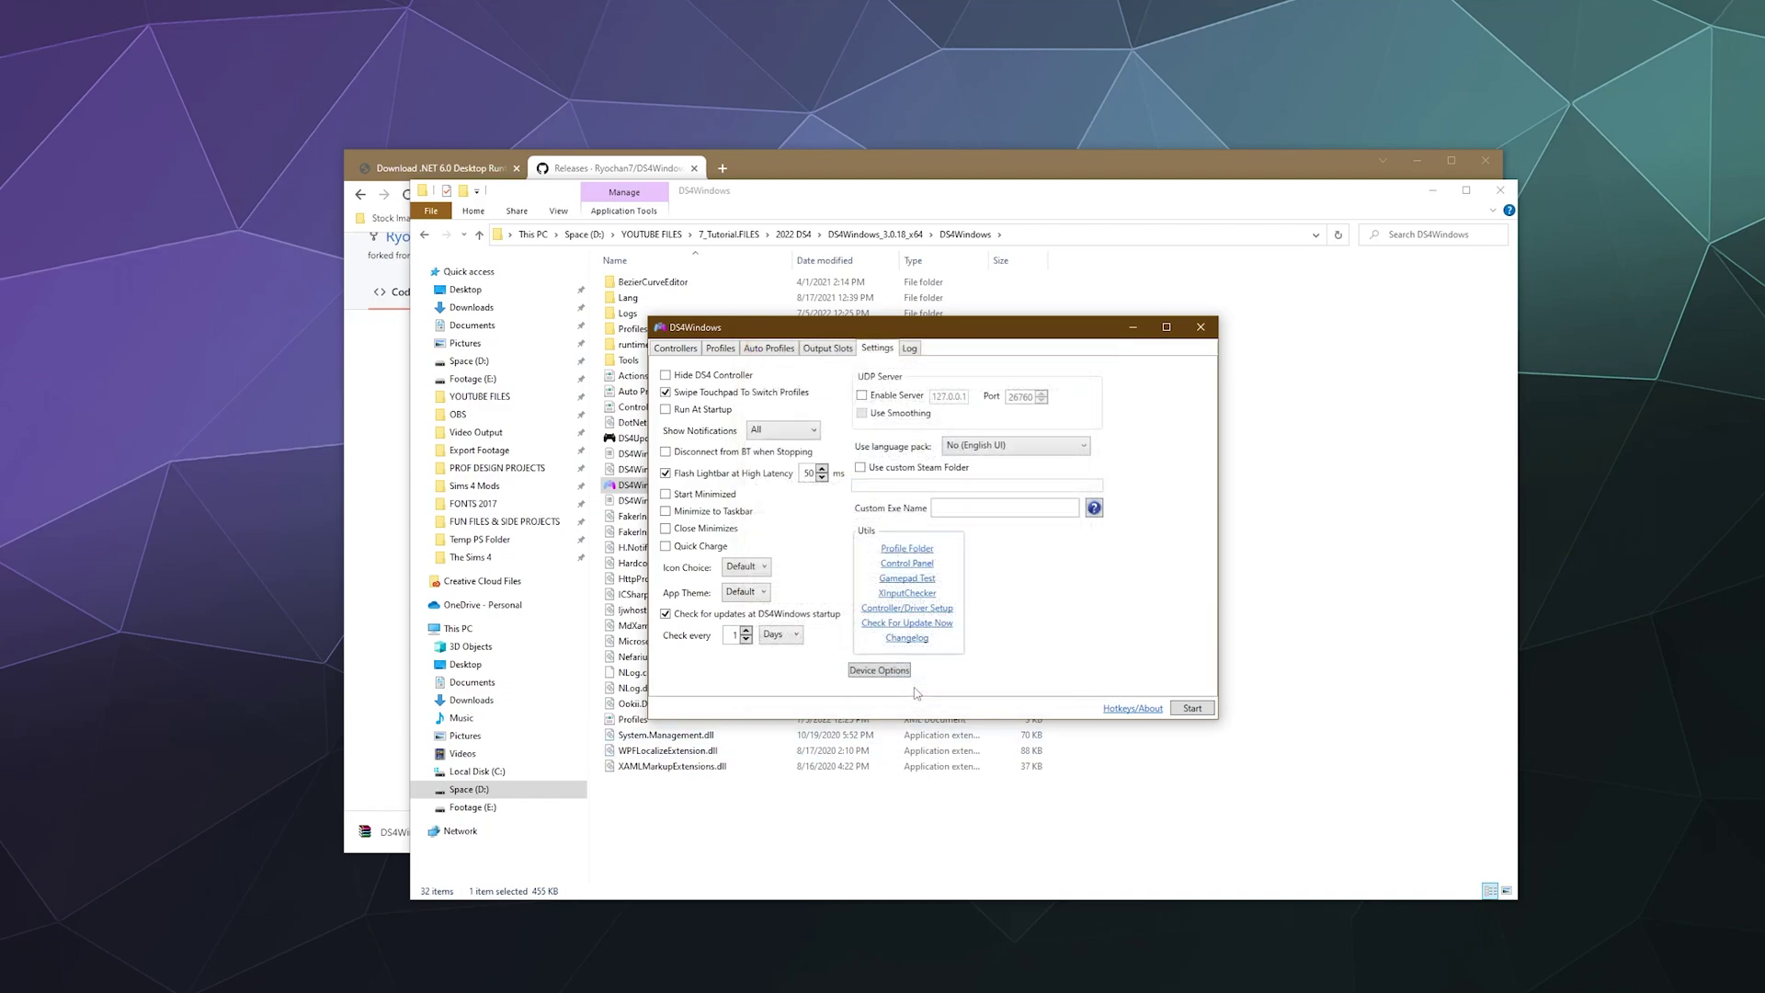
click(680, 348)
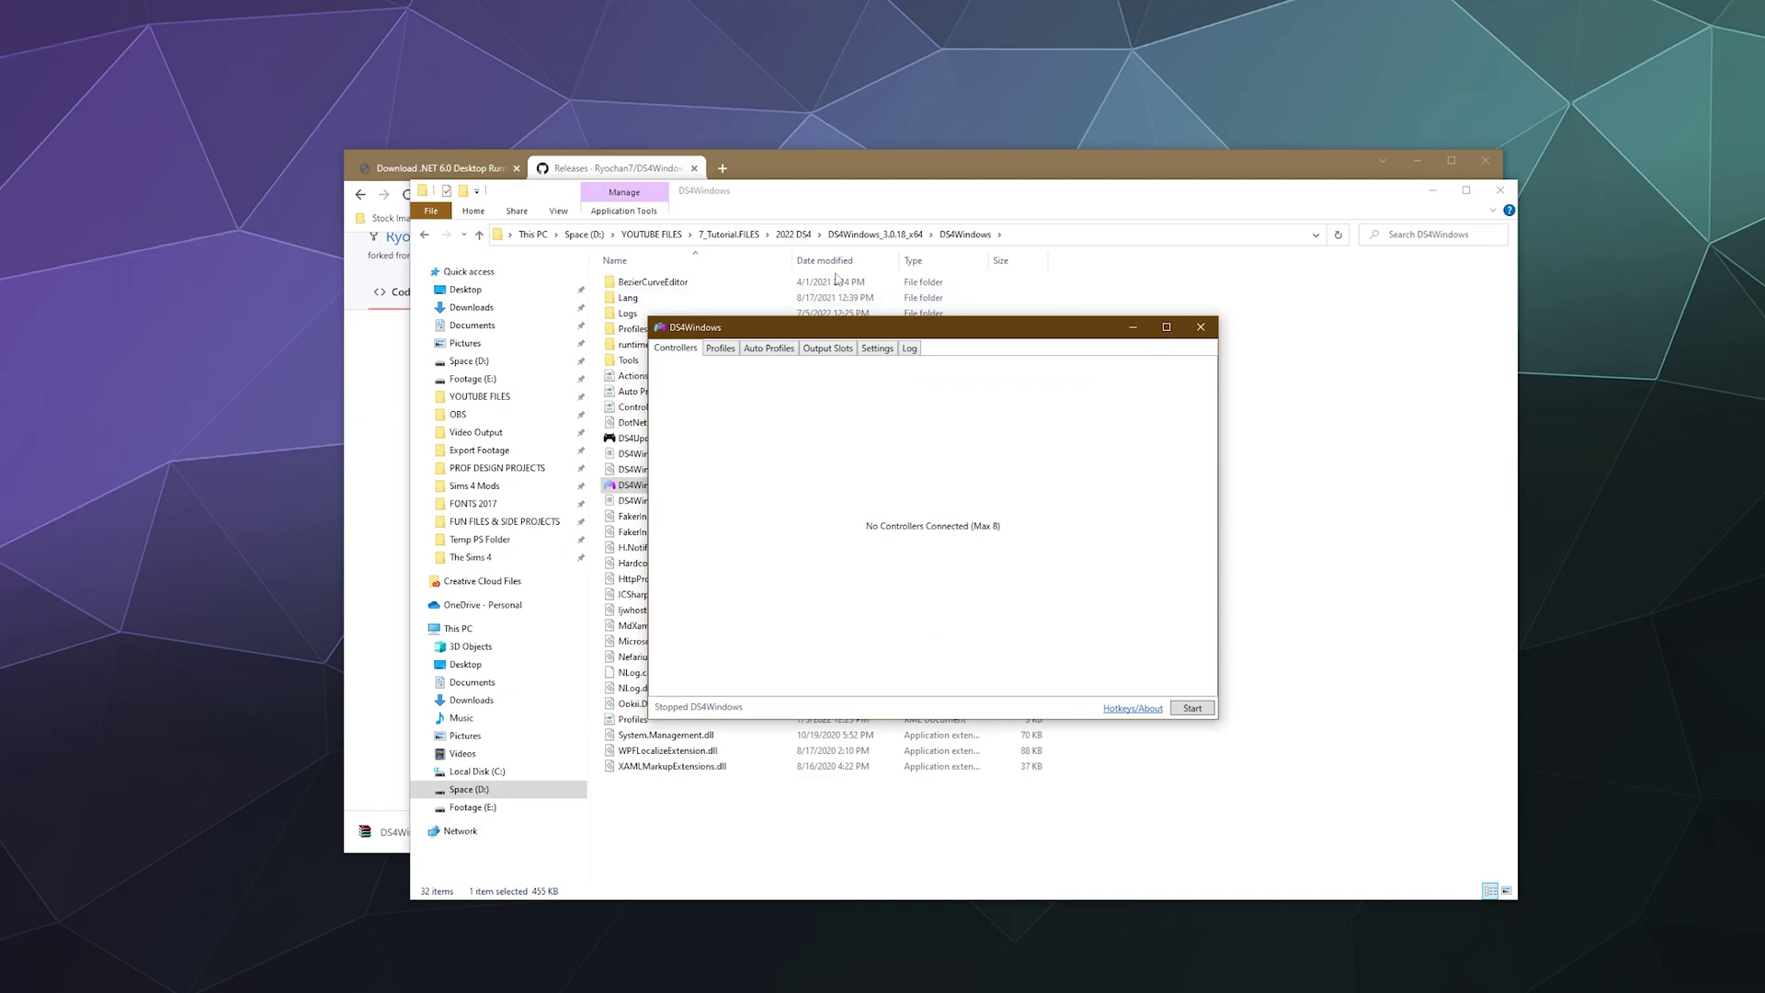
click(1191, 708)
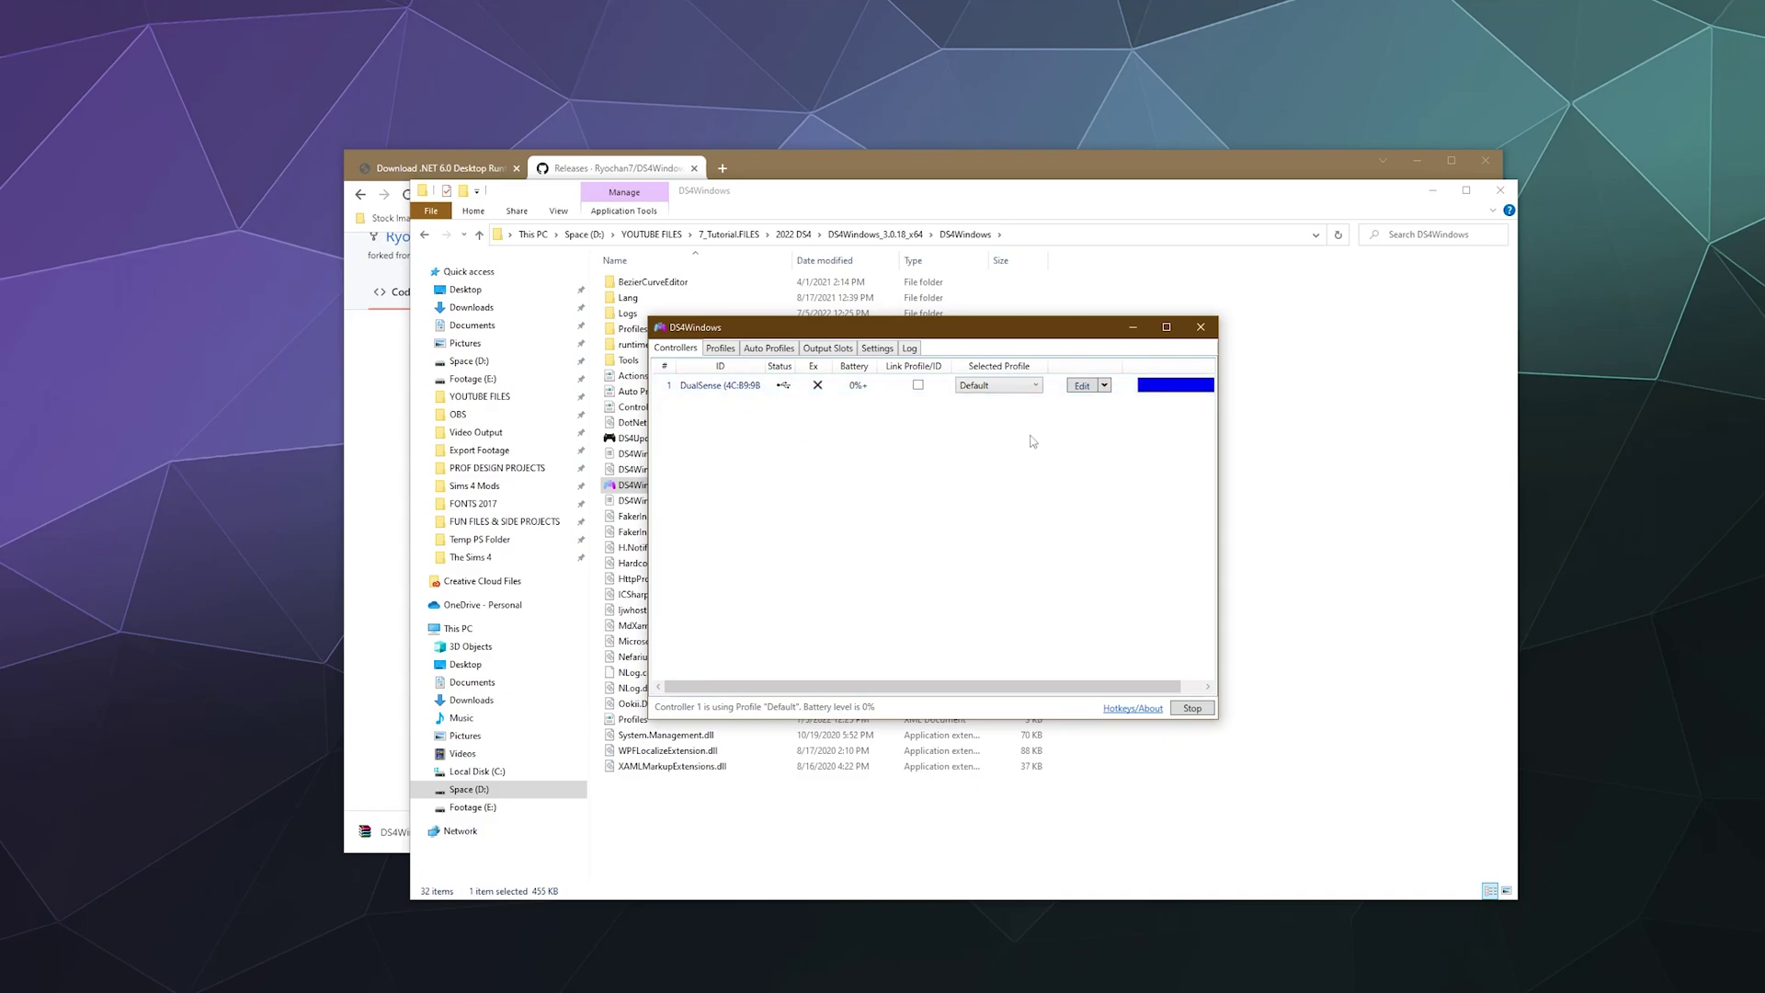
click(1080, 386)
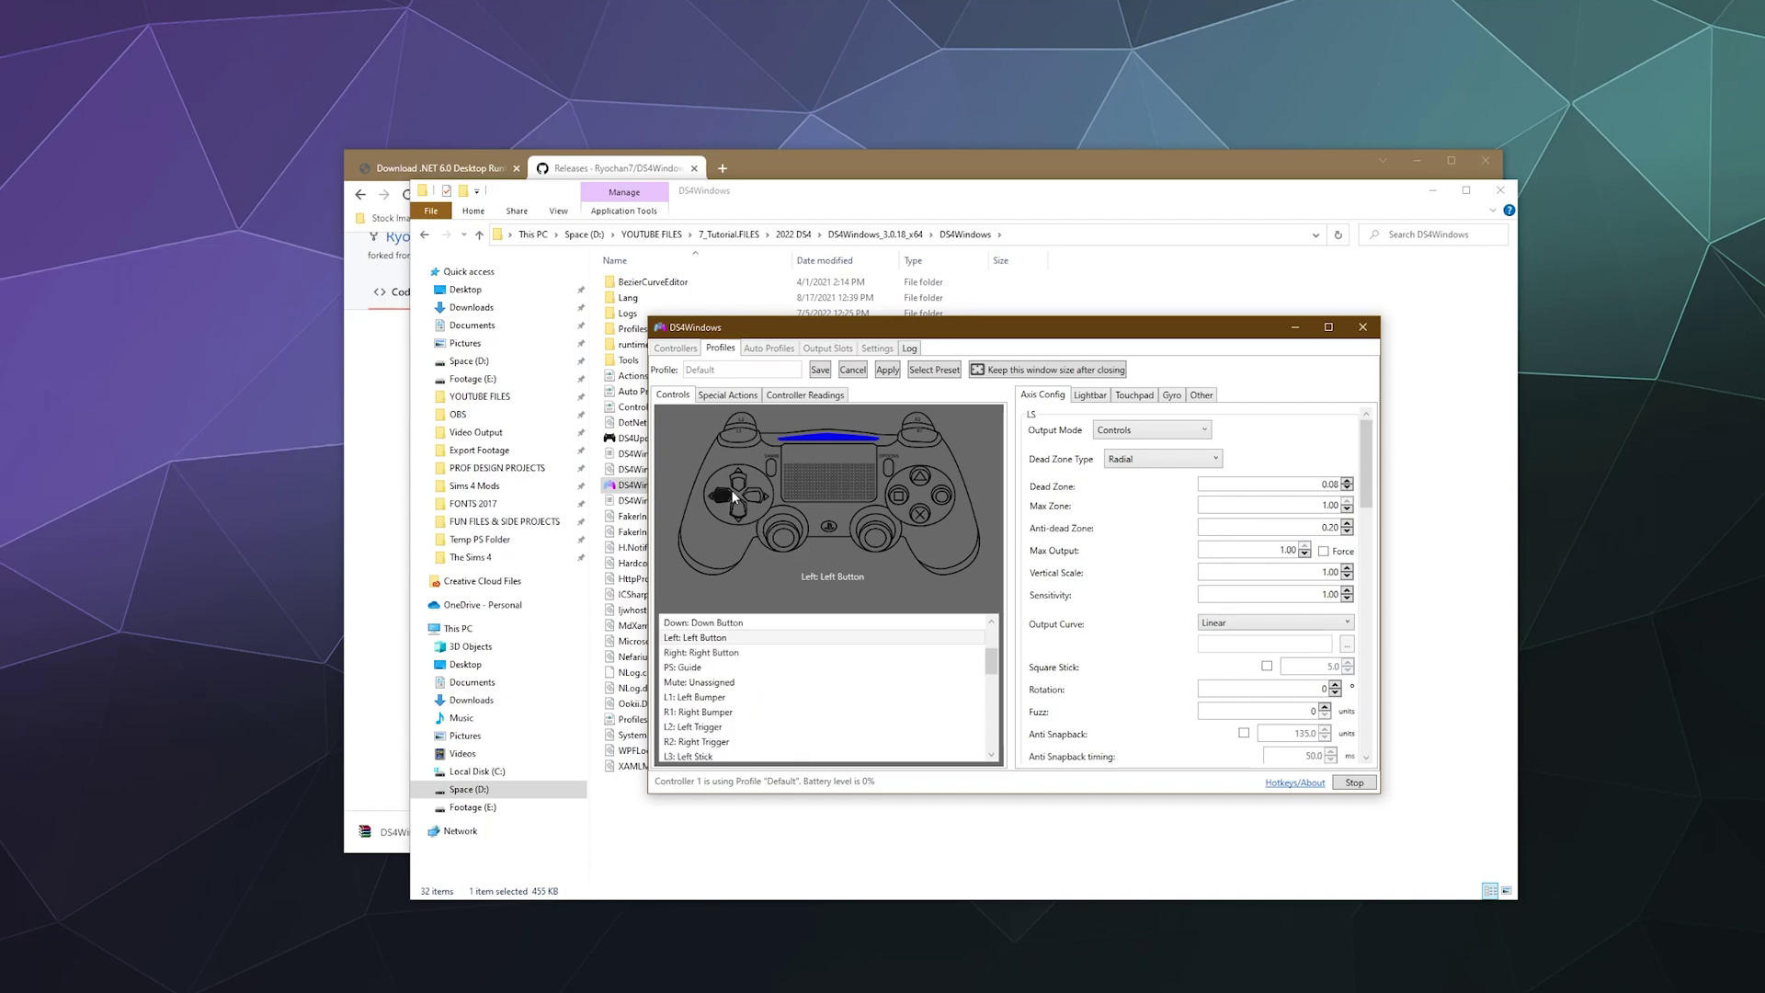
click(752, 499)
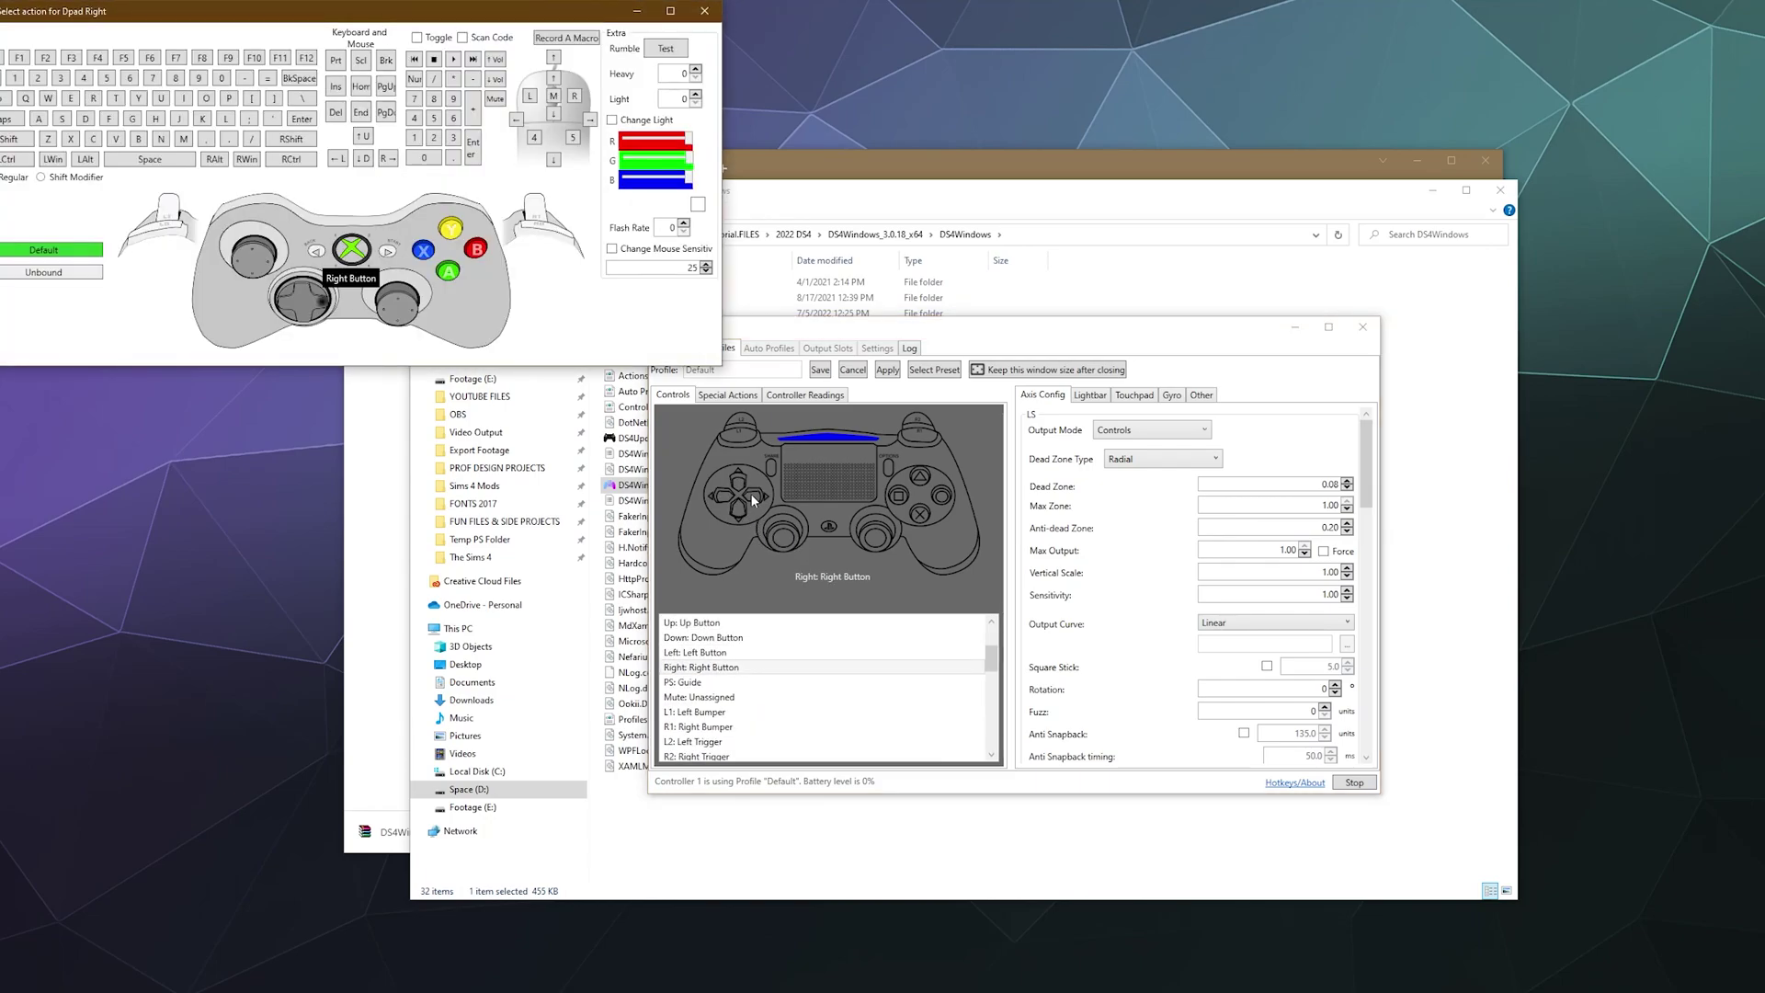
drag(443, 14, 1042, 407)
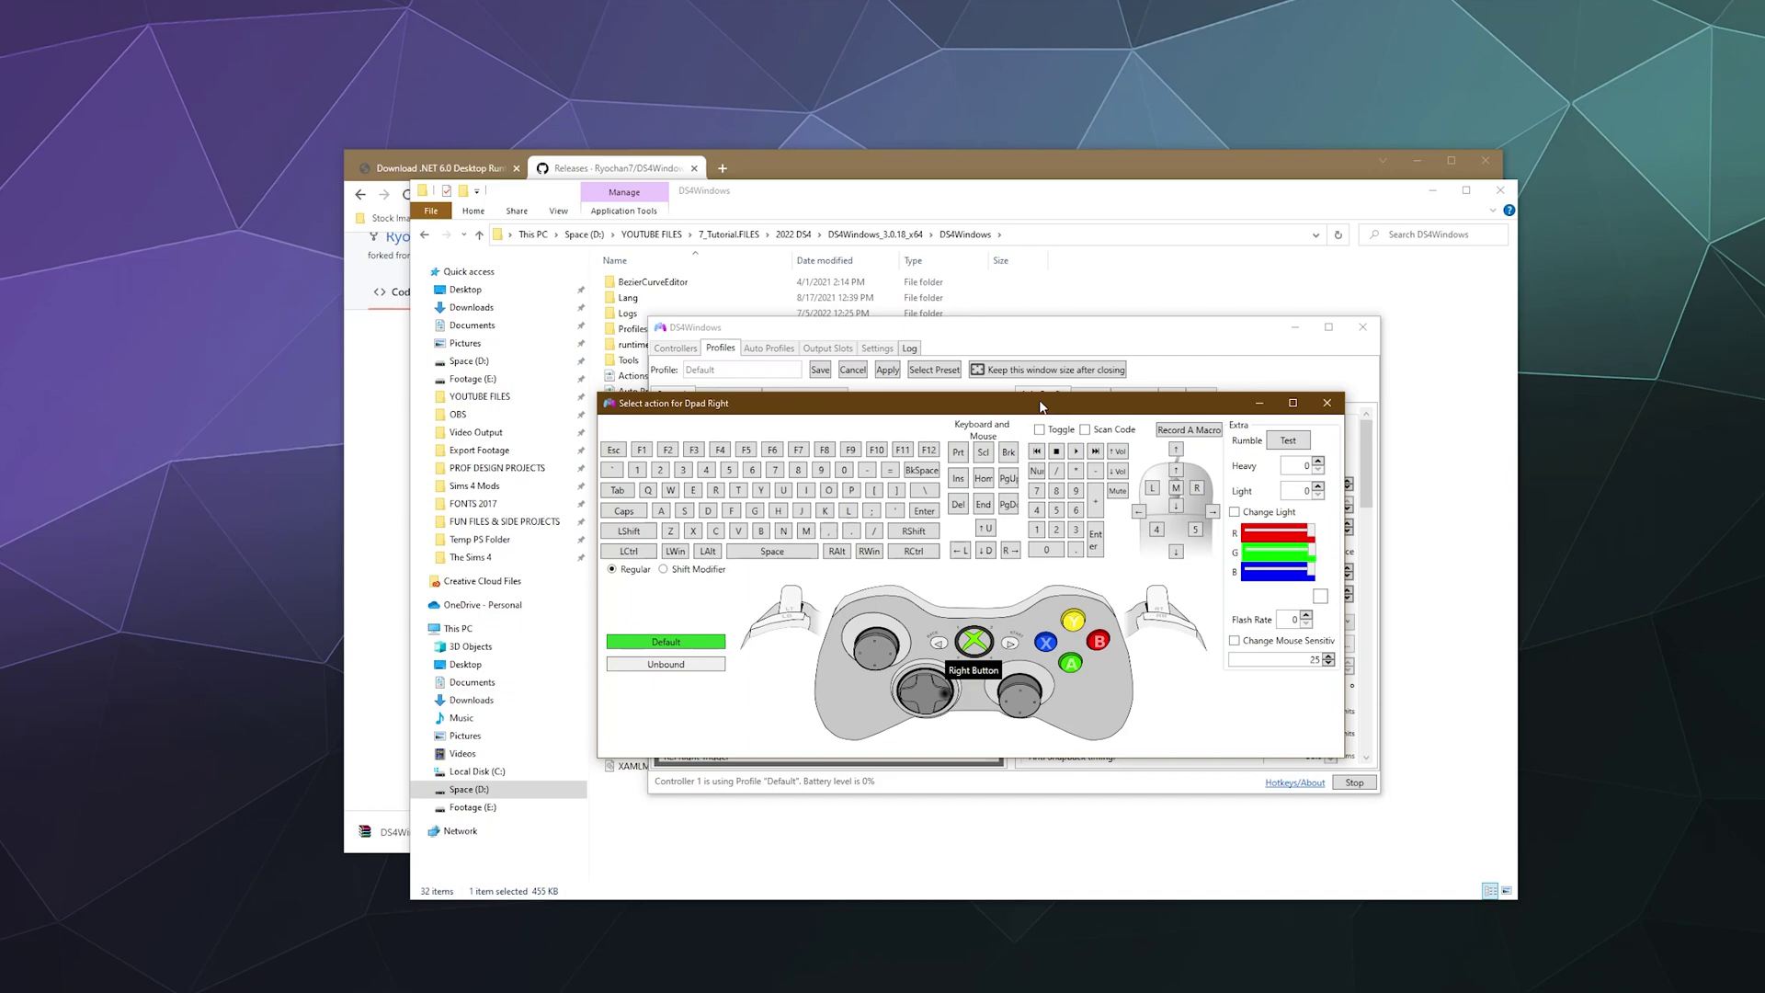
click(1328, 403)
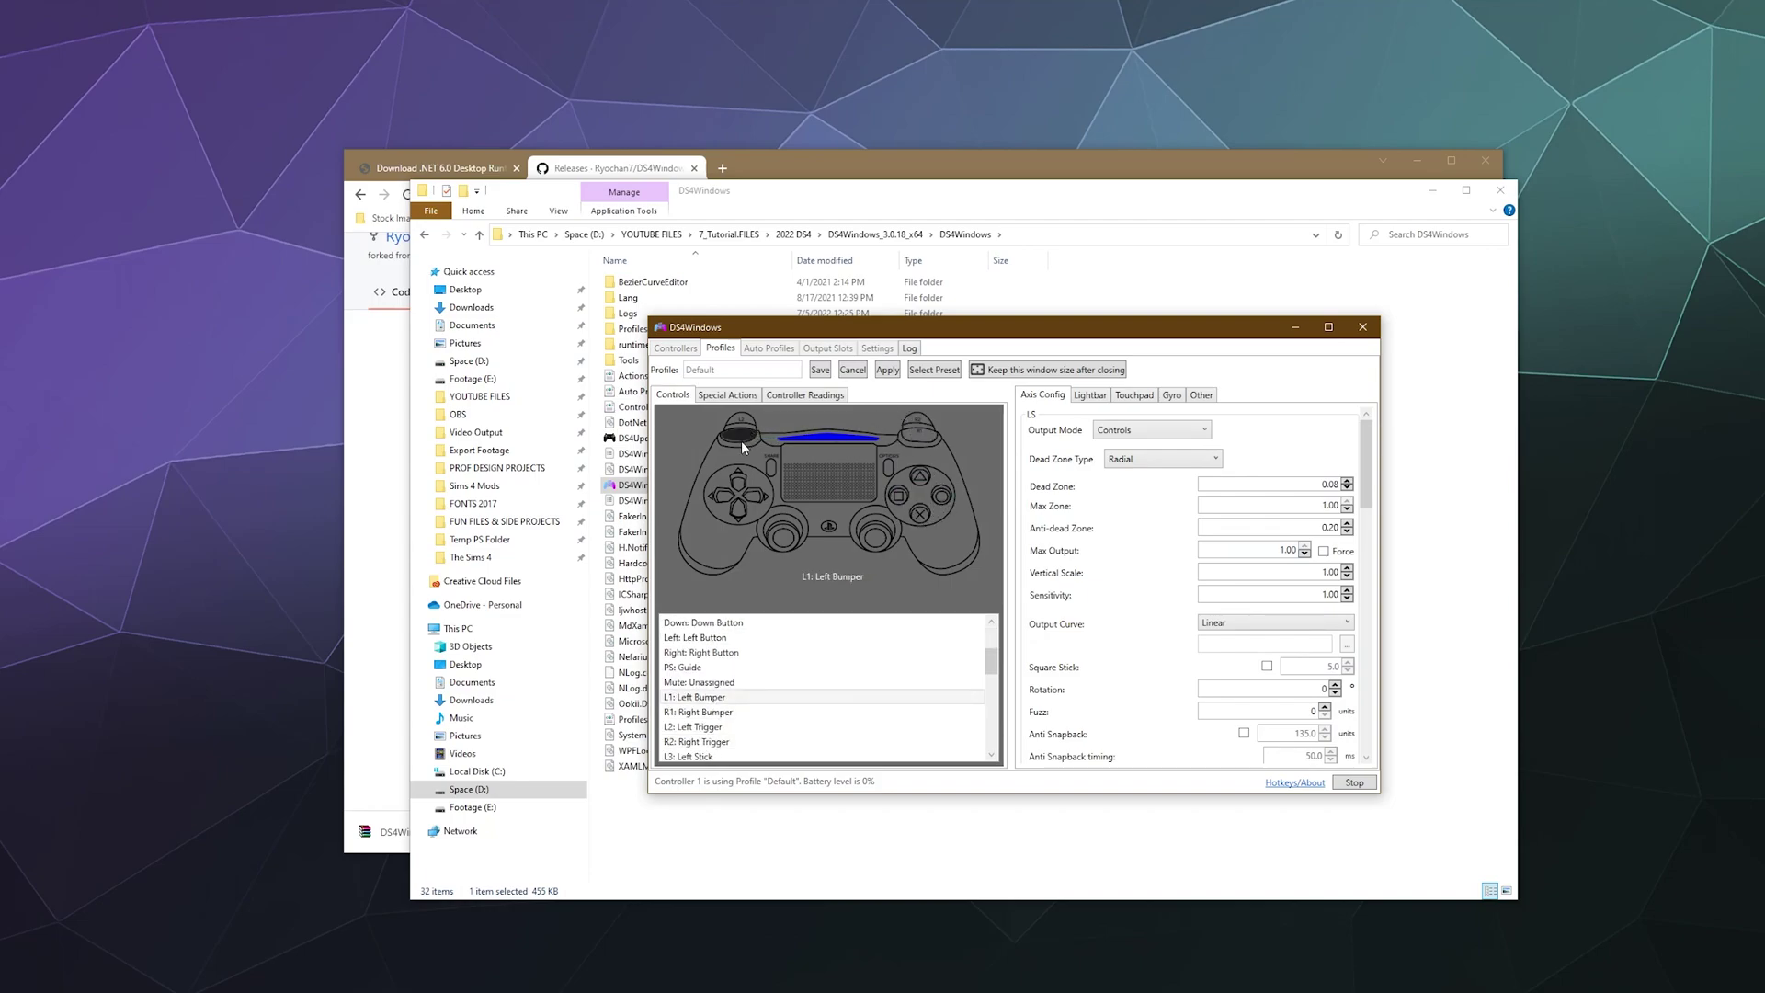
click(883, 371)
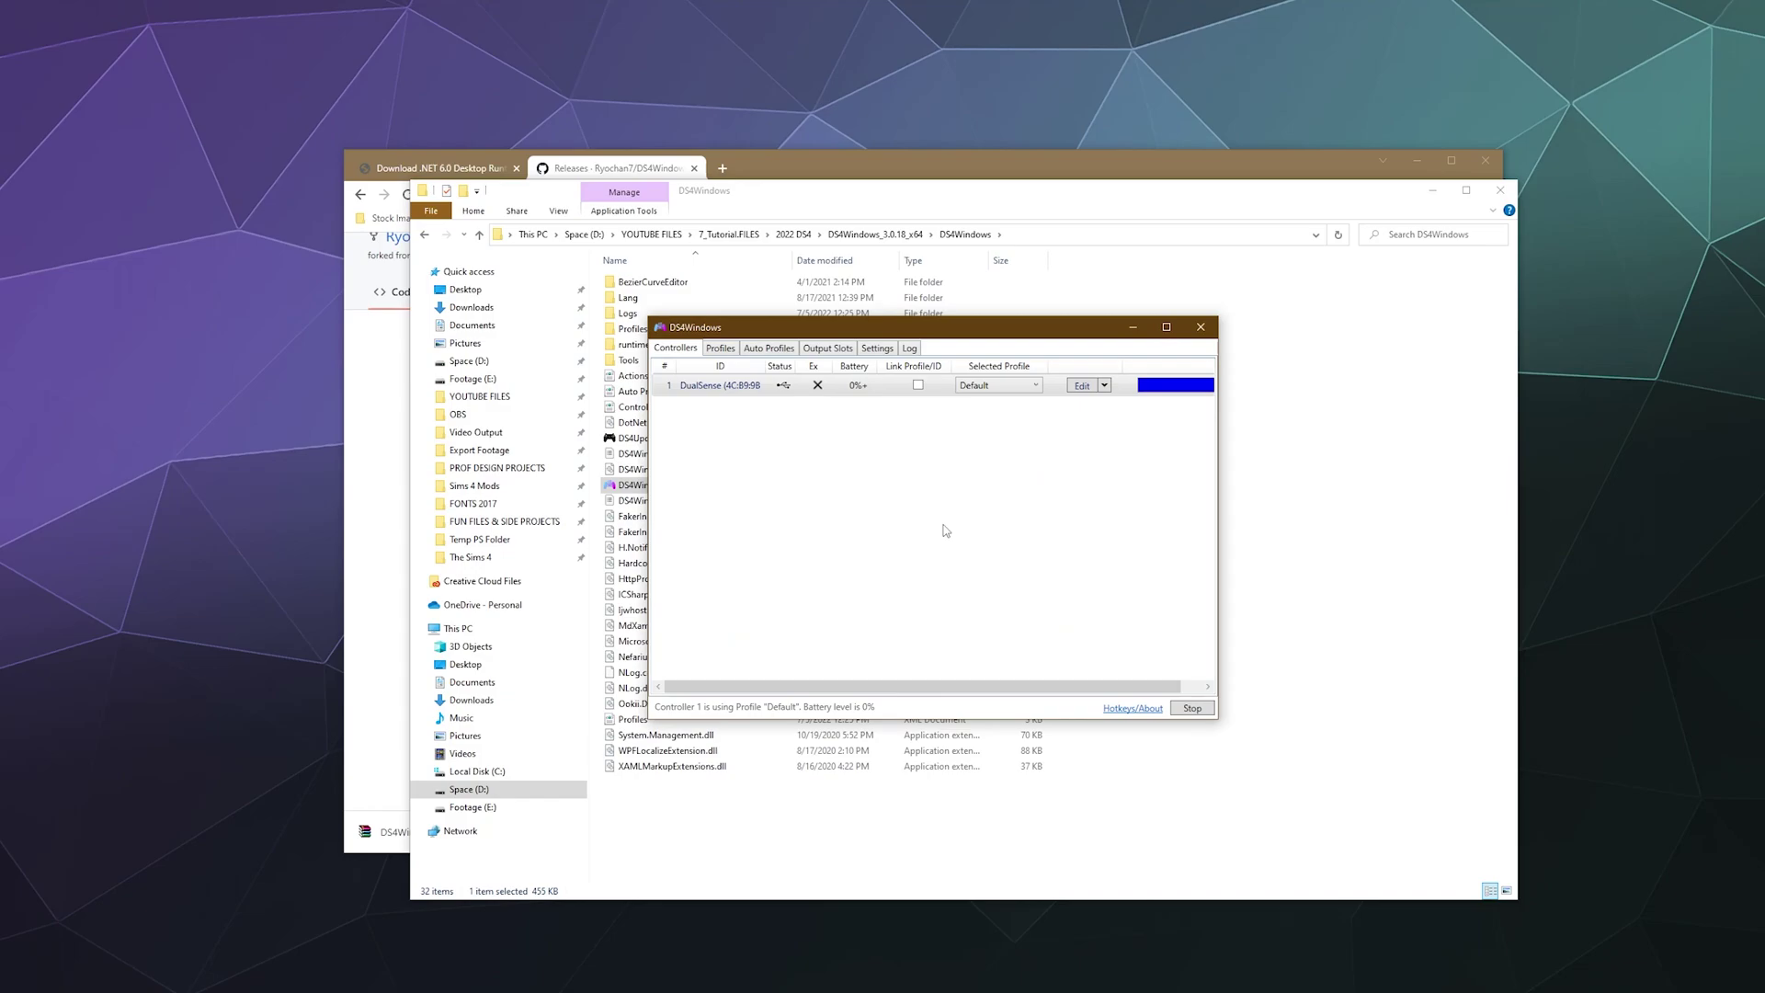